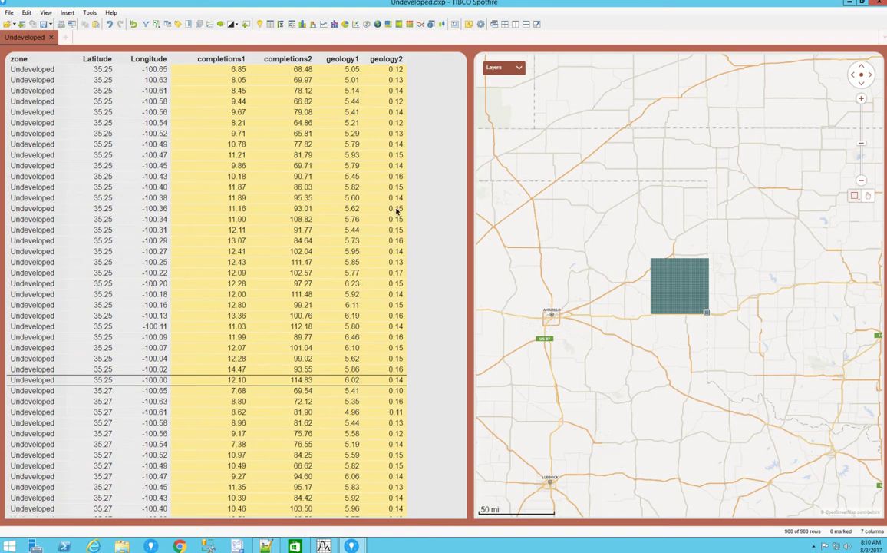
- Compare the Existing and Undeveloped analyses in Spotfire, examining their completion, geology and production columns and their maps
mouse_move(324, 545)
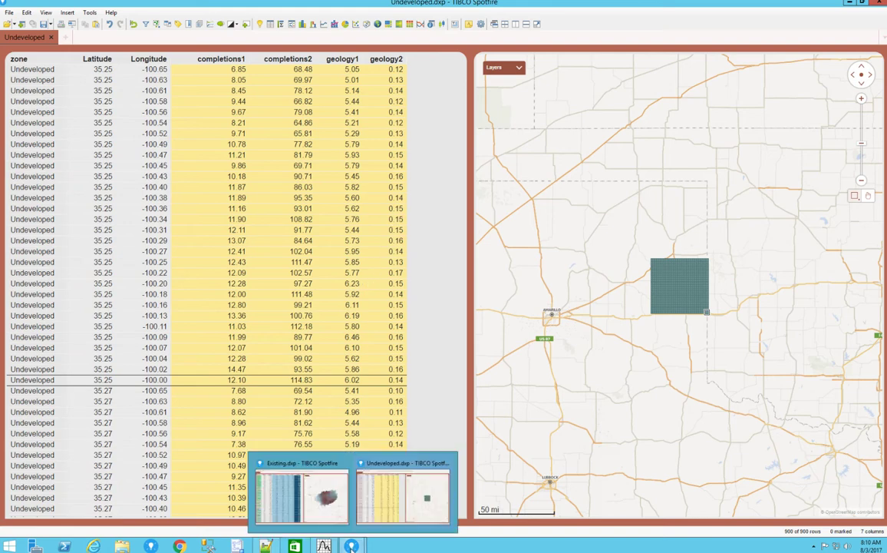
click(295, 500)
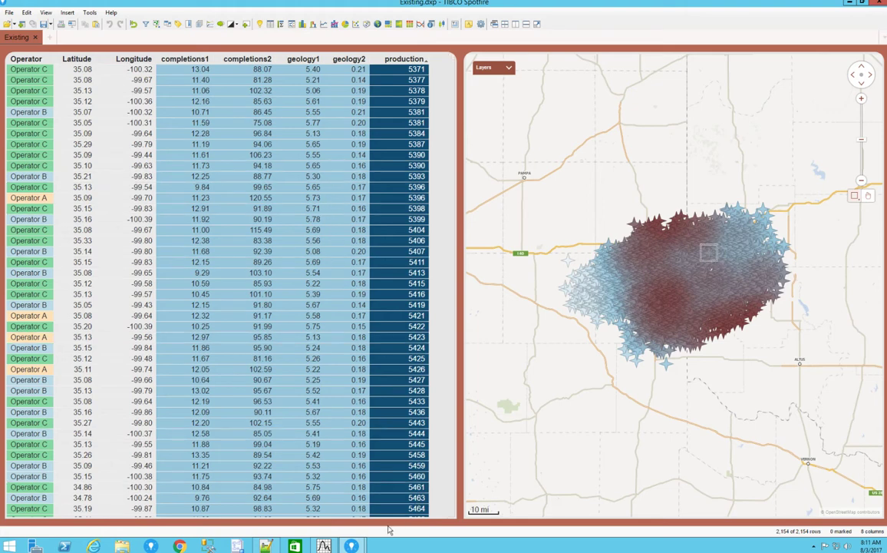
mouse_move(351, 546)
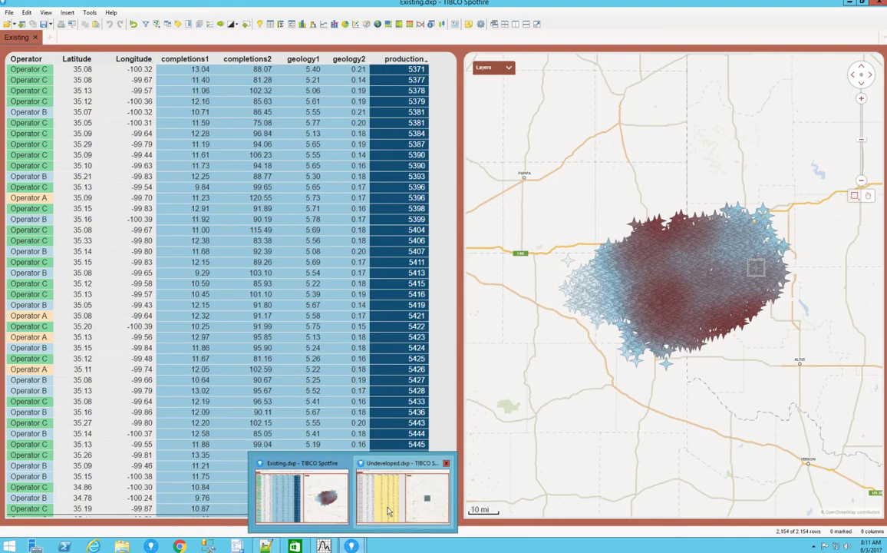
click(353, 465)
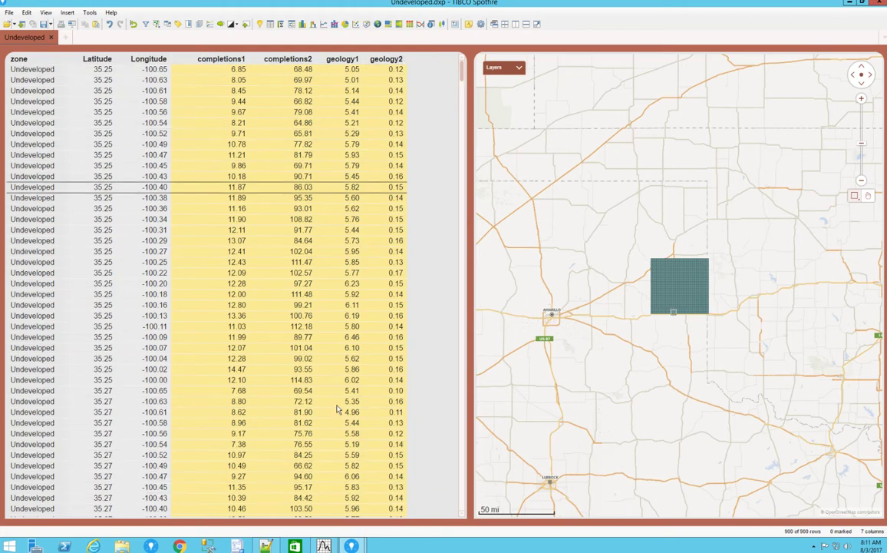
click(350, 545)
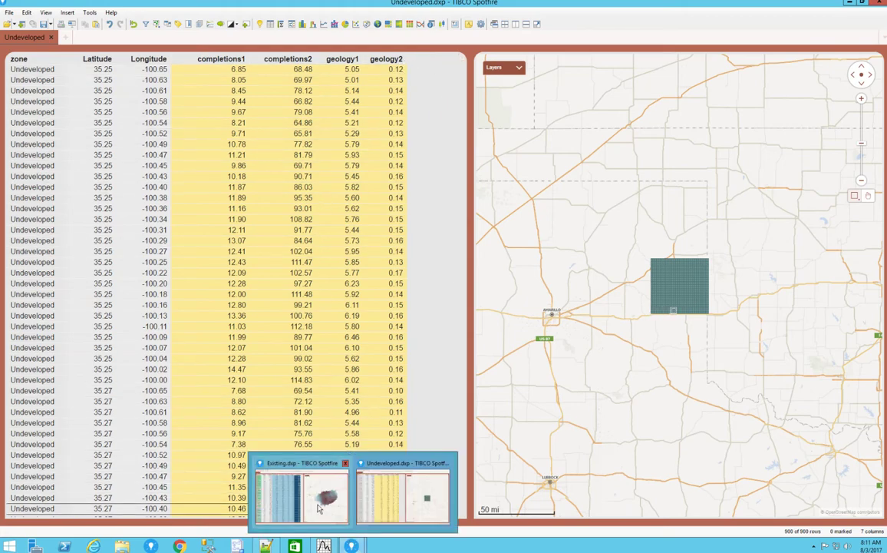
click(326, 485)
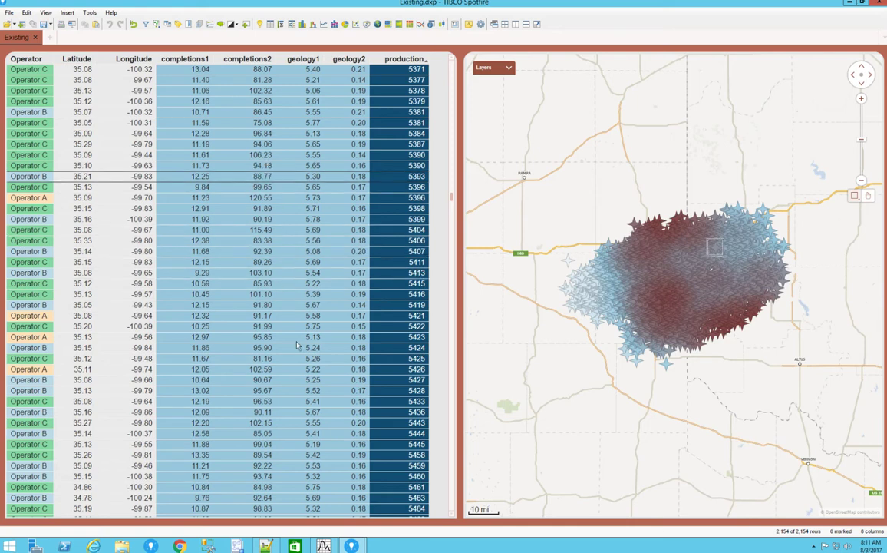
- Switch to Statistica and review the C&RT, CHAID, I-Trees, Boosted Trees and Random Forest modelling options
key(alt+Tab)
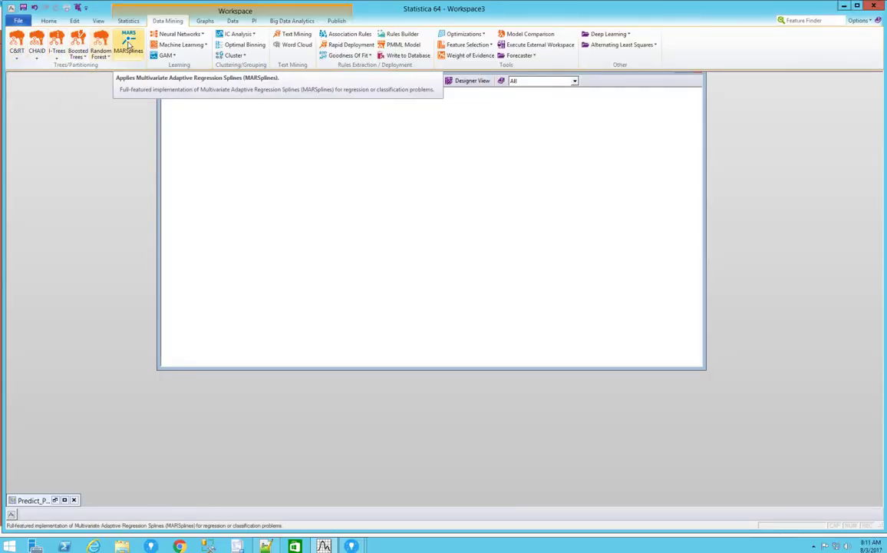
click(23, 49)
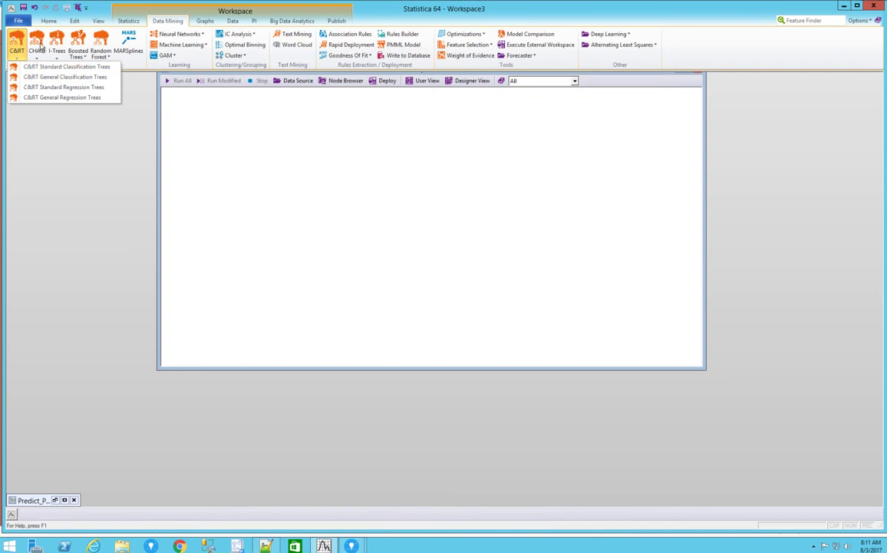
click(38, 47)
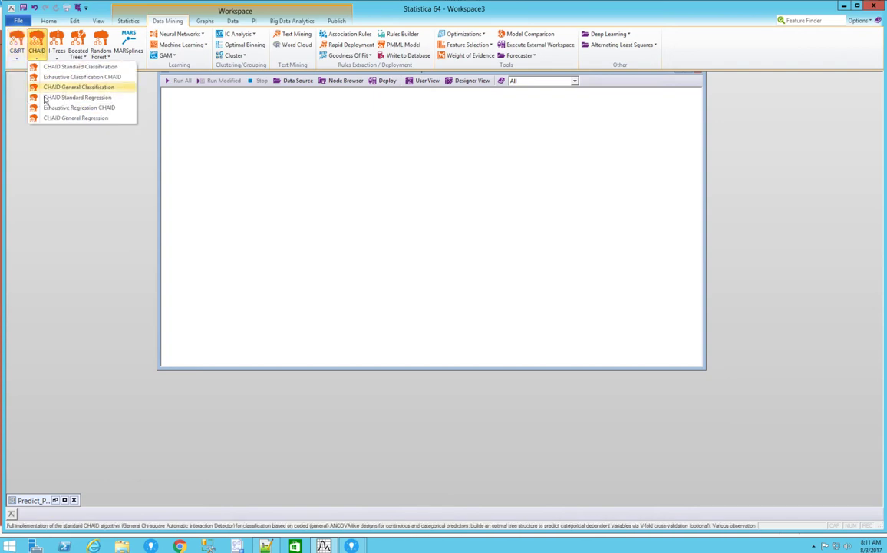
click(57, 52)
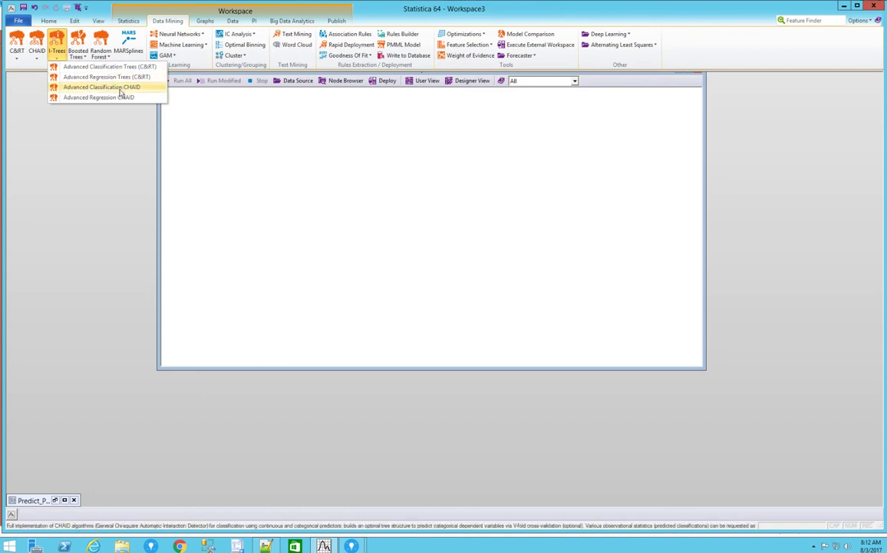
click(84, 54)
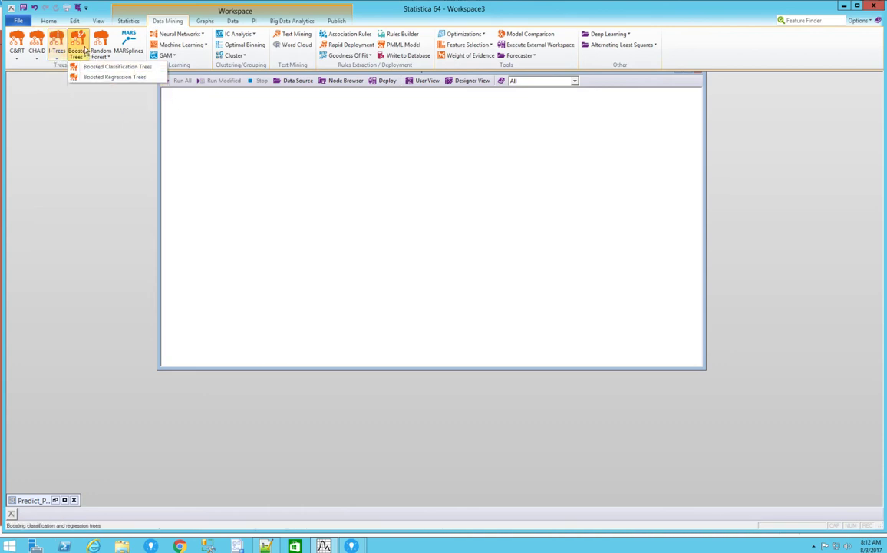
click(102, 54)
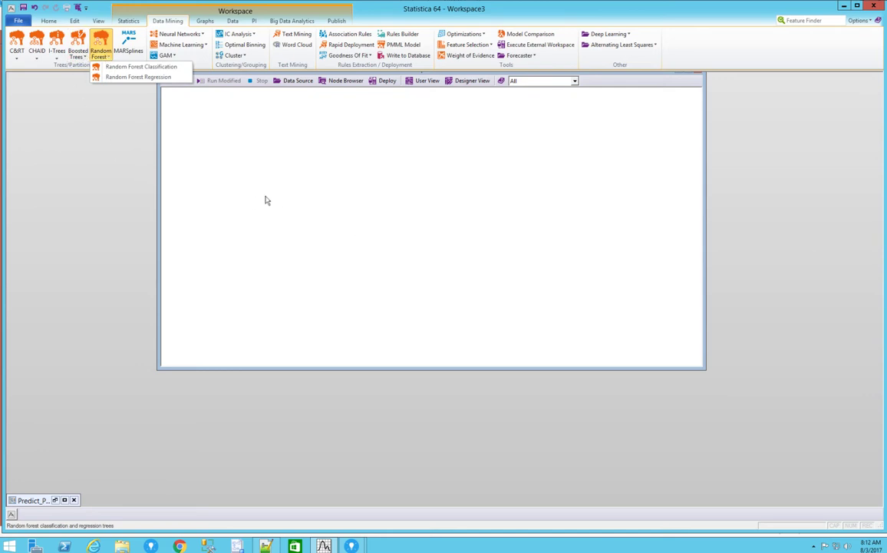
click(65, 102)
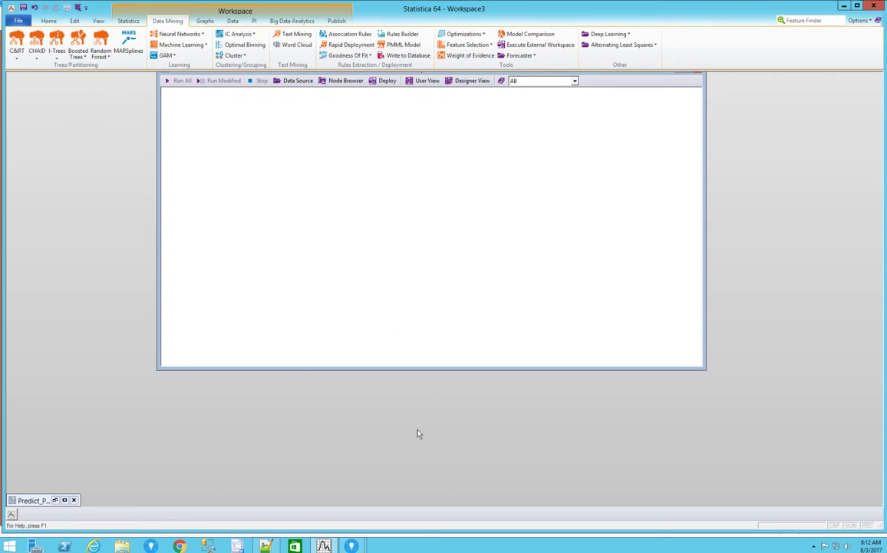
- Revisit the Existing analysis in Spotfire to examine the wells' data, and return to the Statistica workspace
mouse_move(352, 545)
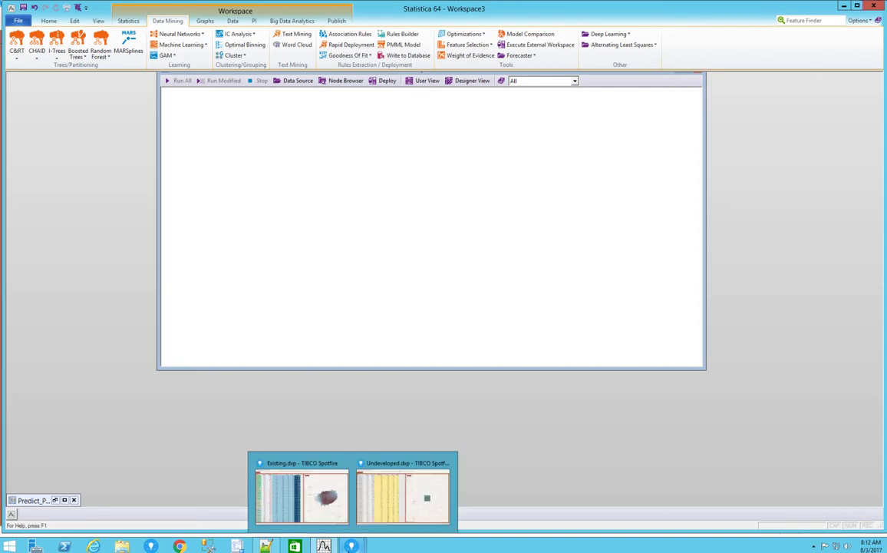
click(307, 510)
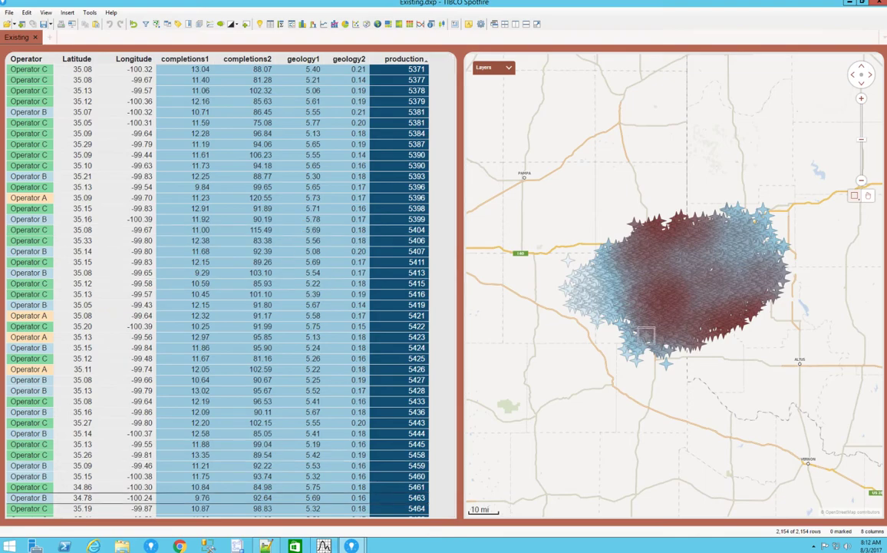
key(alt+Tab)
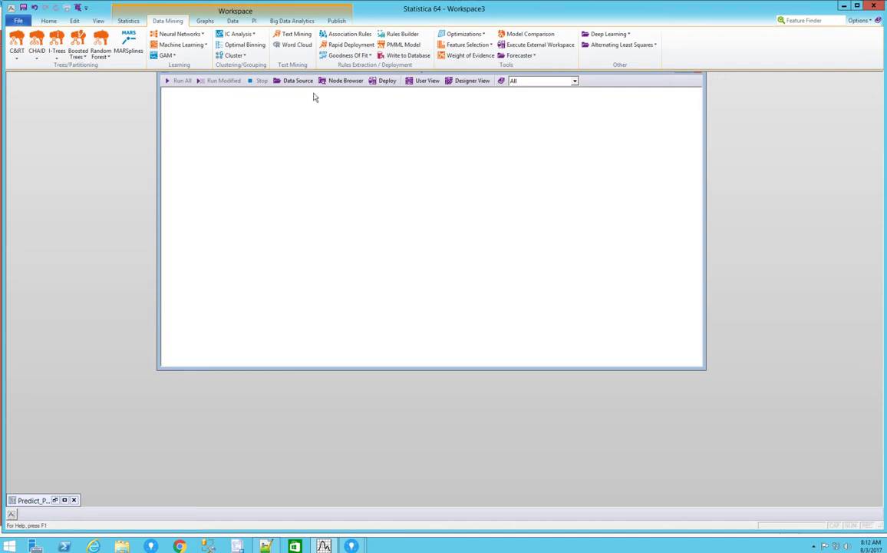
- Add a Spotfire Data Import node to the empty workspace and move it away from the canvas corner
click(232, 21)
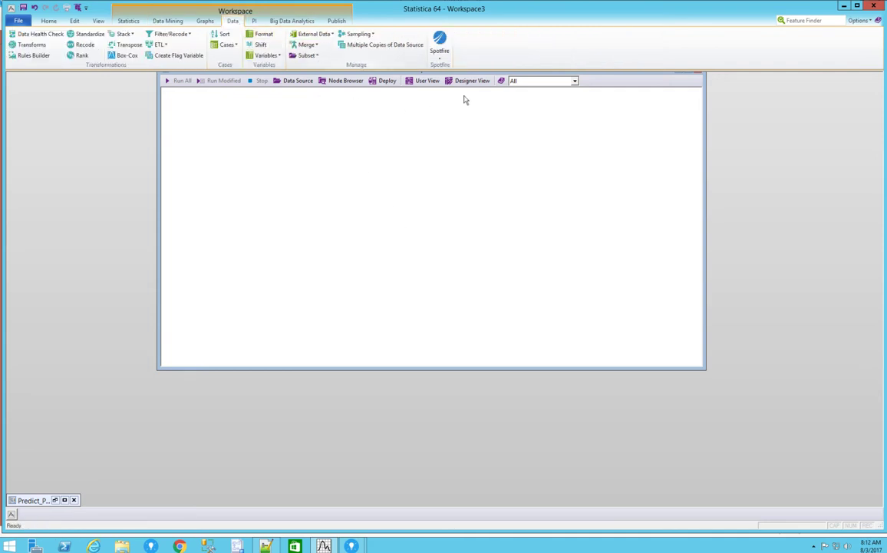
click(446, 46)
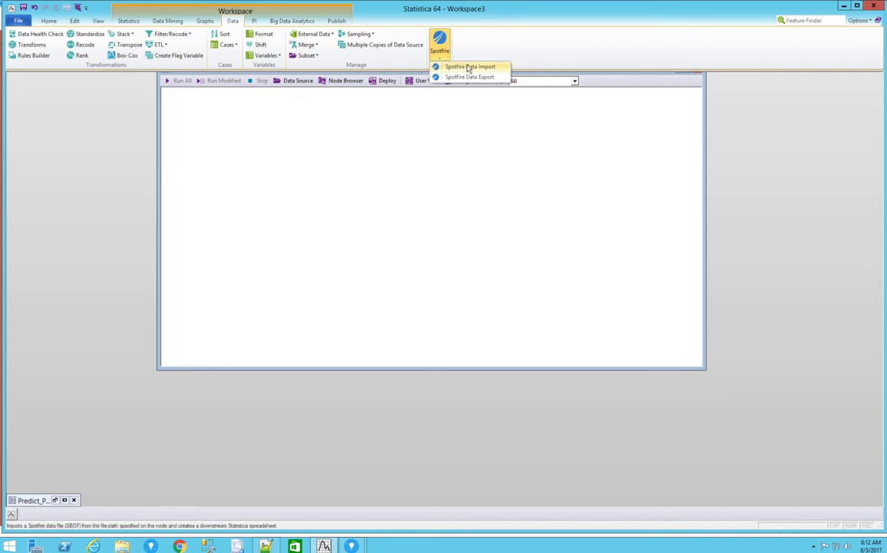
click(468, 67)
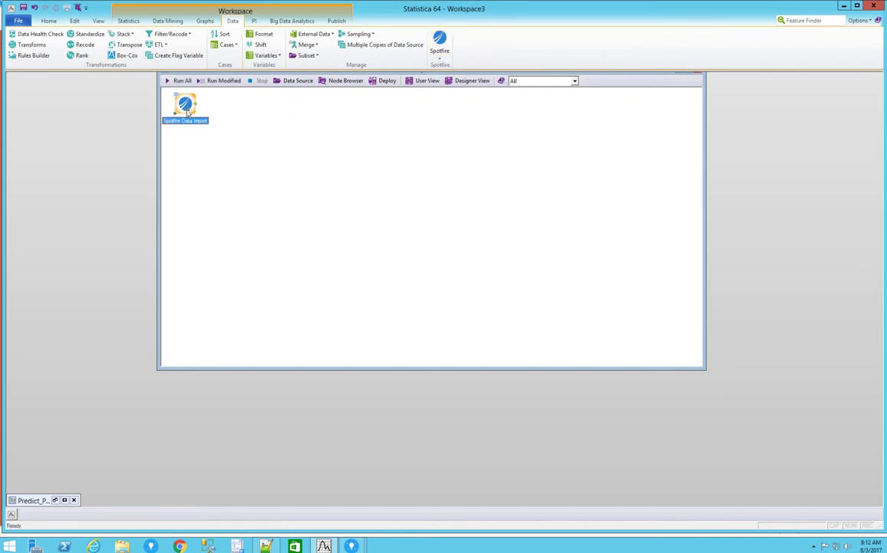
drag(184, 103, 238, 160)
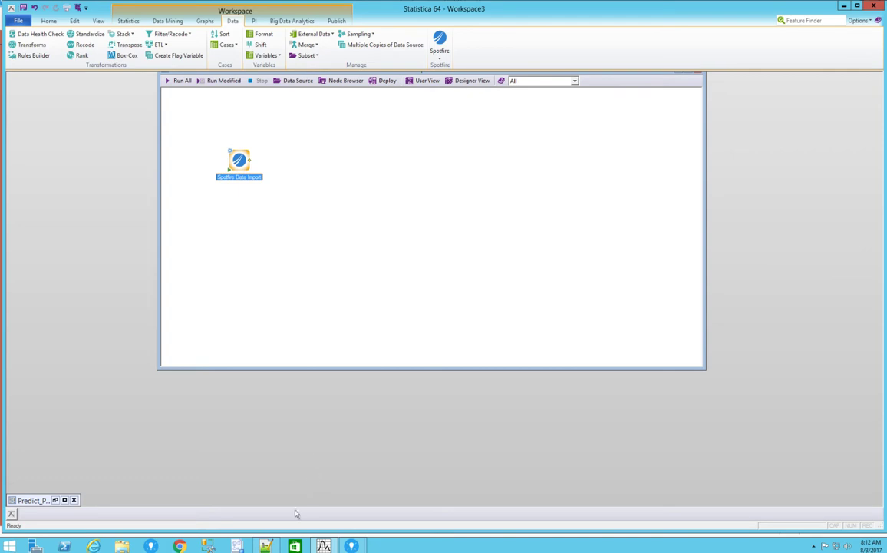
- Set the import node's Spotfire data file to C:\Users\Administrator\Desktop\Statistica\DEMOS\O&G\Existing.sbdf, copying the path from the Notepad++ list
click(266, 546)
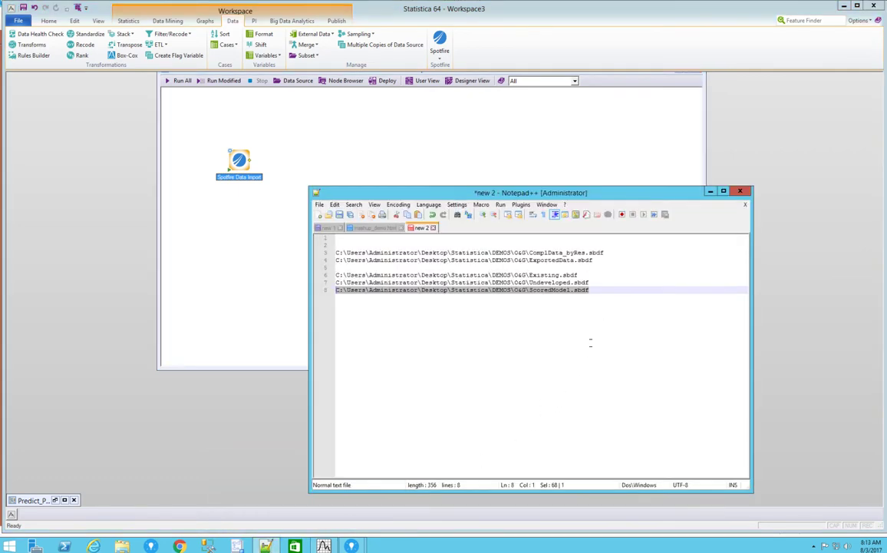
drag(578, 275, 336, 275)
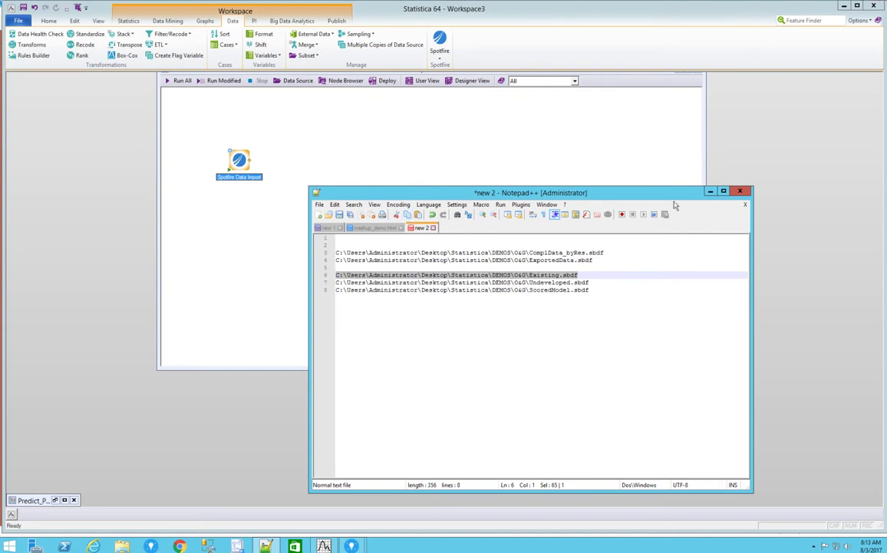
click(370, 186)
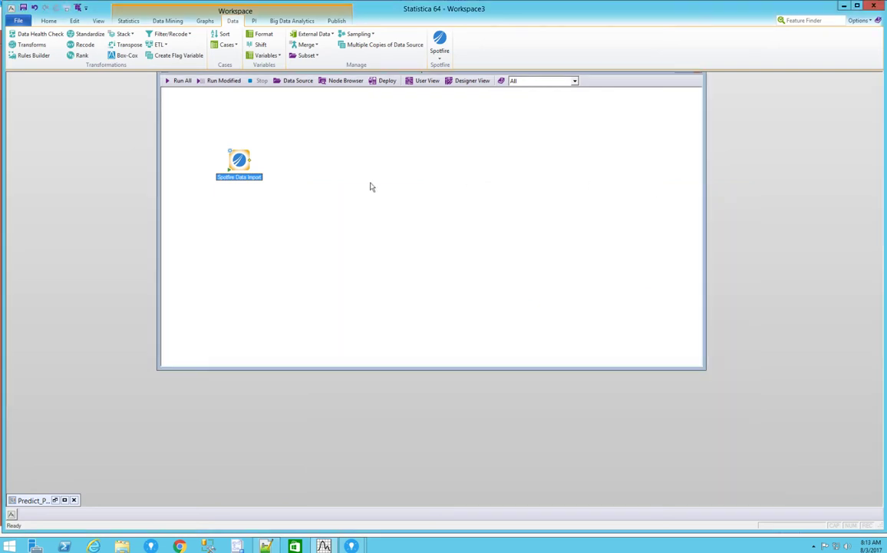
double_click(238, 158)
click(252, 120)
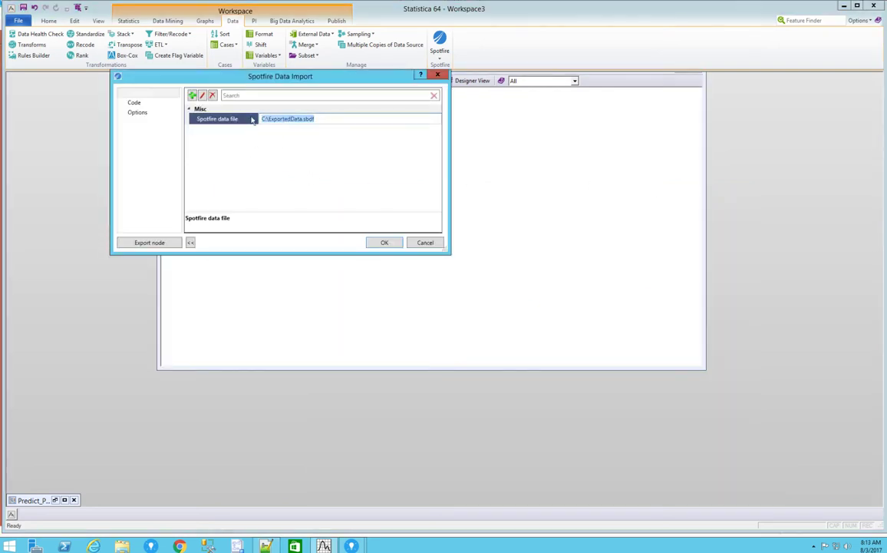
key(ctrl+v)
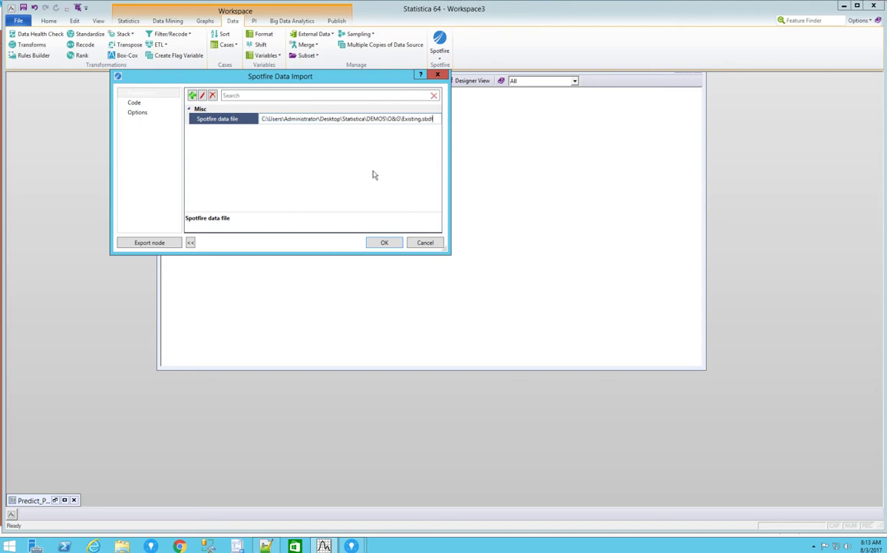
click(385, 242)
- Run the Spotfire Data Import node, inspect the imported data spreadsheet and close it
click(245, 190)
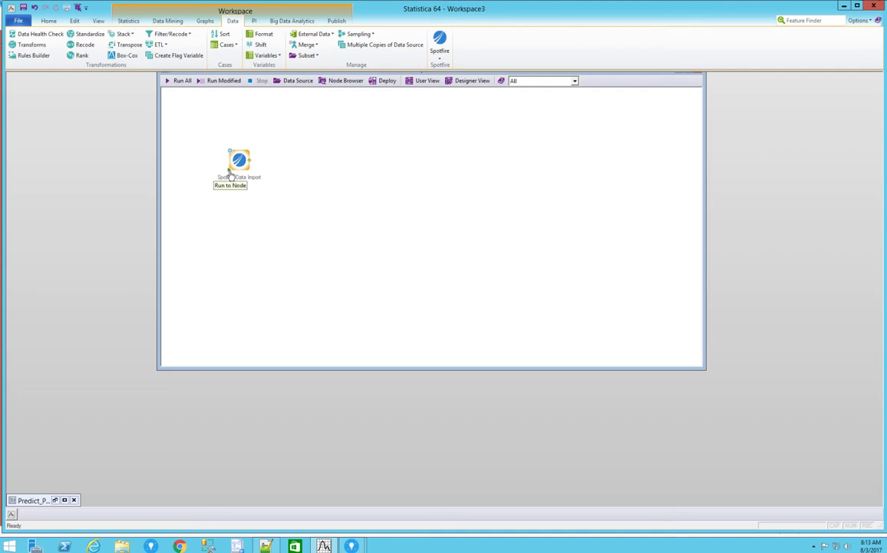
click(231, 175)
double_click(227, 157)
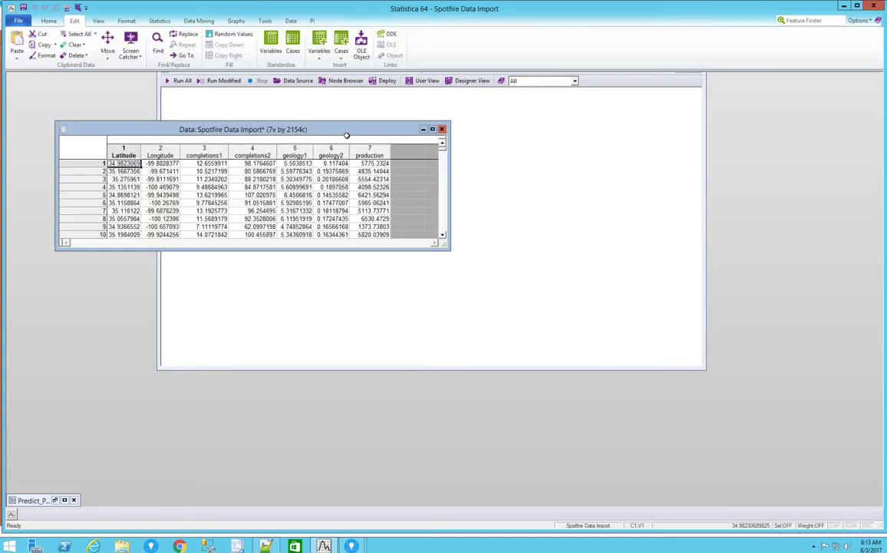
drag(341, 125, 461, 223)
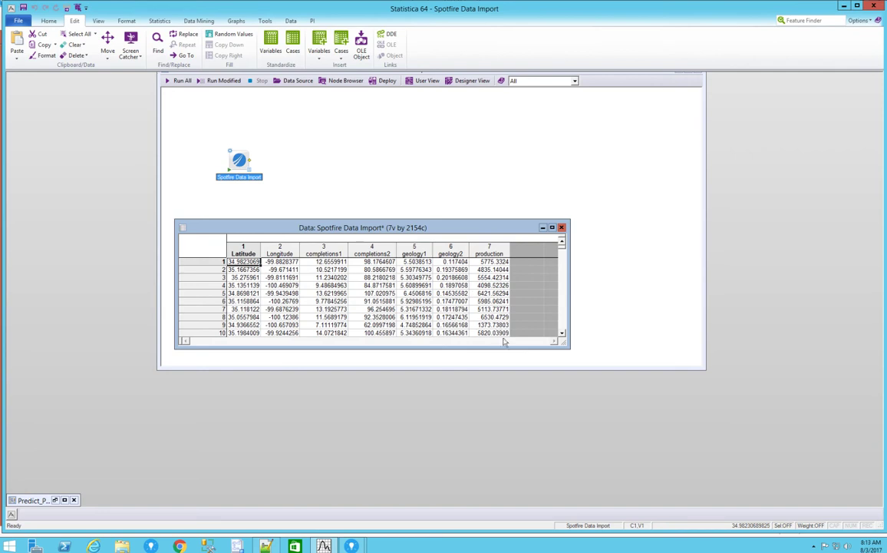
click(562, 227)
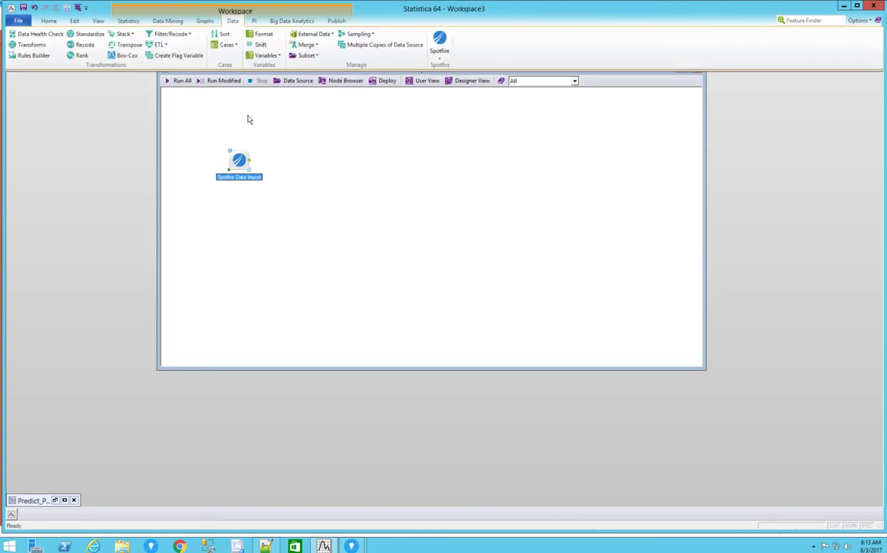
- Add an Advanced Regression Trees (C&RT) node connected to the import node and align it beside that node
click(168, 20)
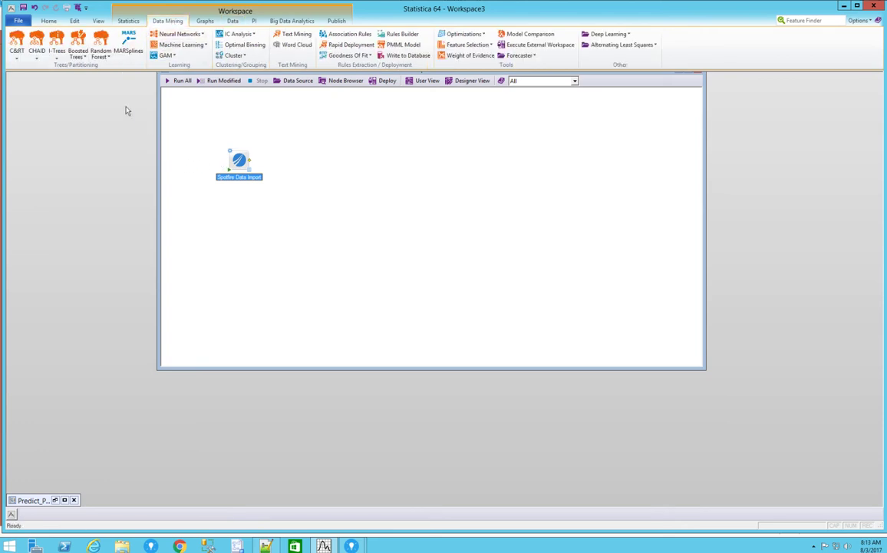
click(59, 52)
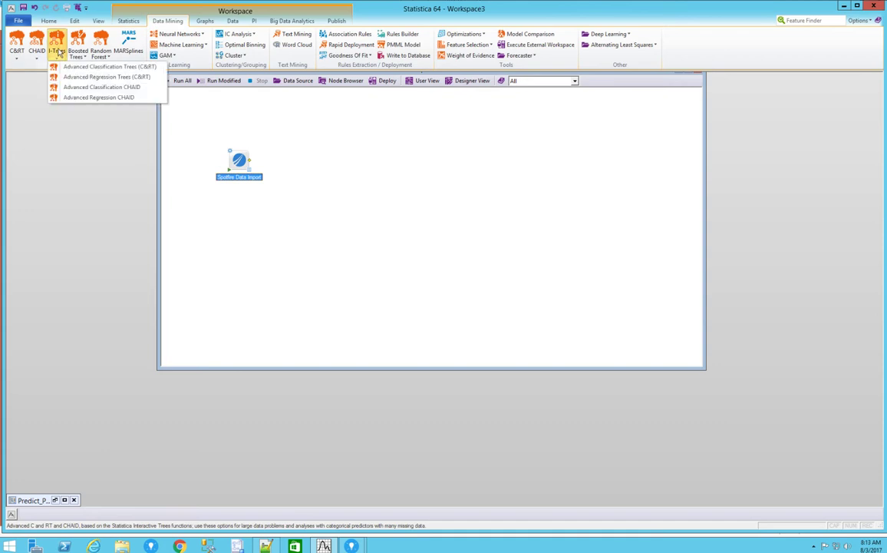
click(105, 80)
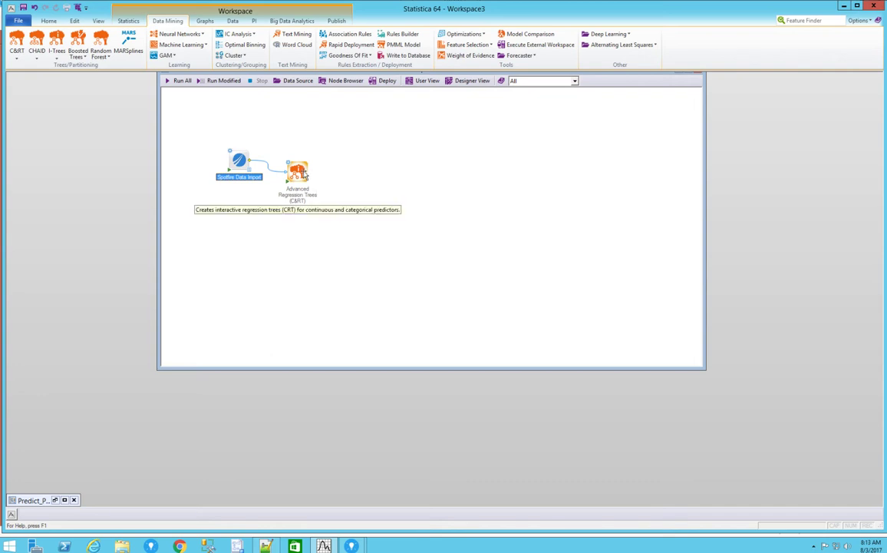
drag(304, 175, 295, 159)
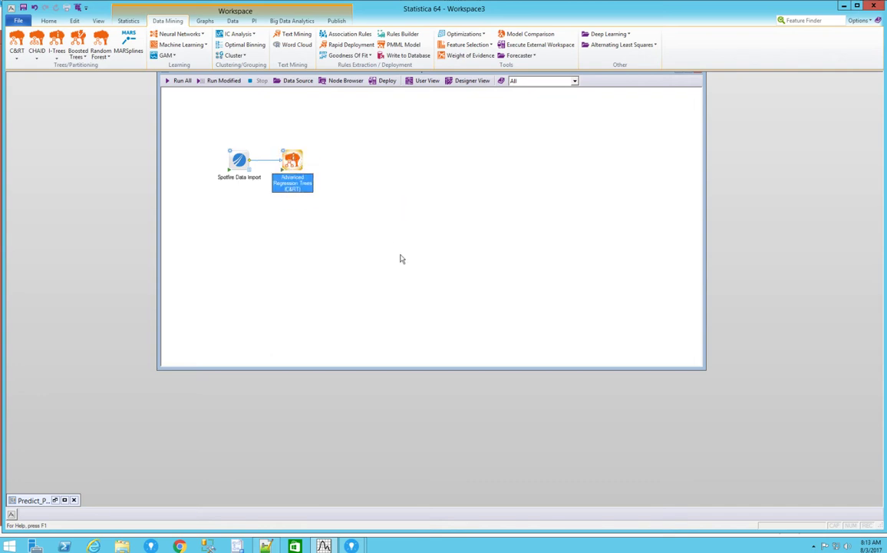
- In the Advanced Regression Trees node, set production as the dependent variable and completions1, completions2, geology1 and geology2 as continuous predictors
double_click(285, 157)
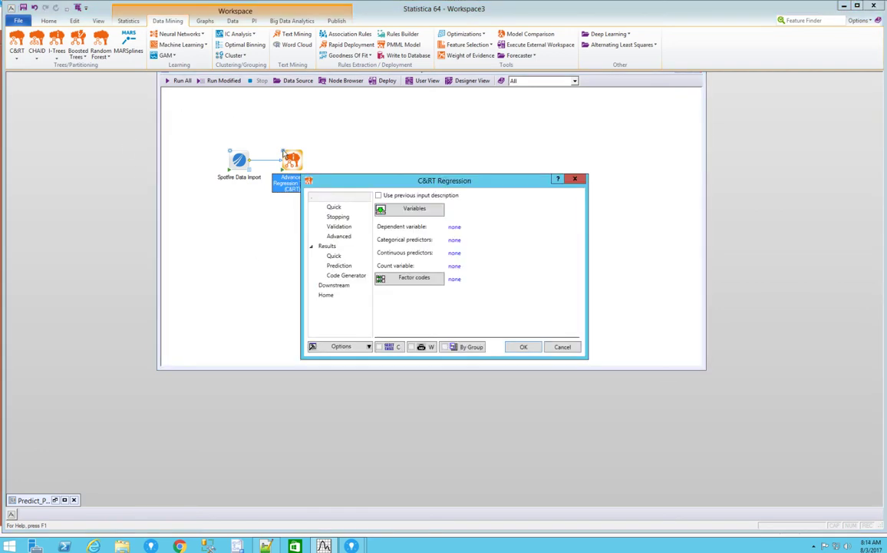
click(412, 210)
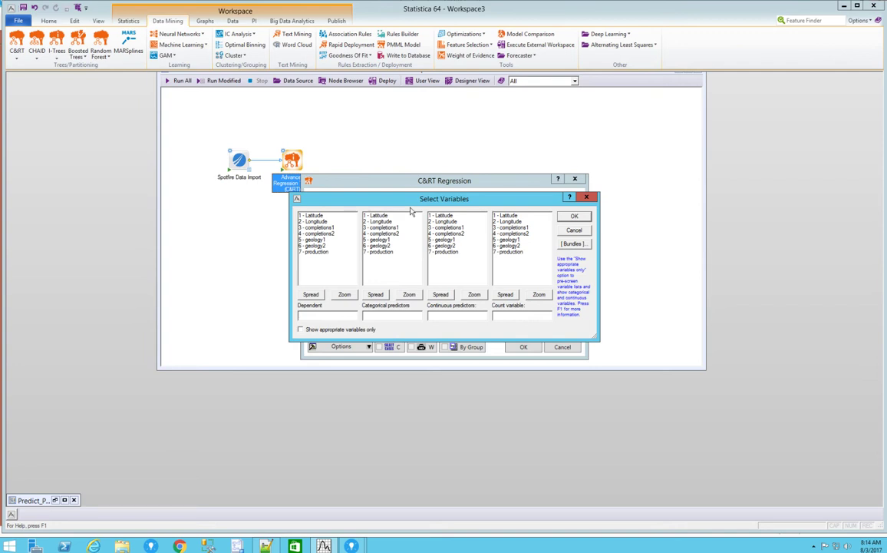
click(322, 254)
click(441, 228)
shift+click(450, 246)
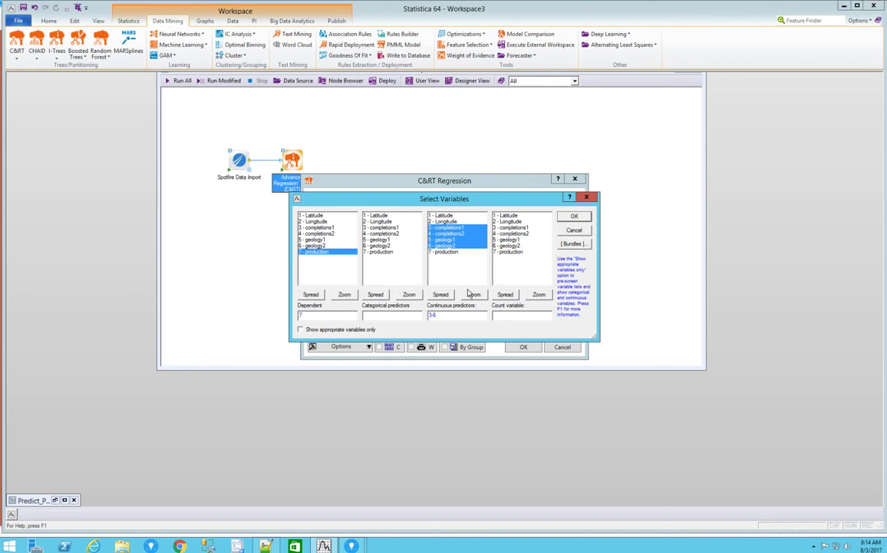
click(570, 218)
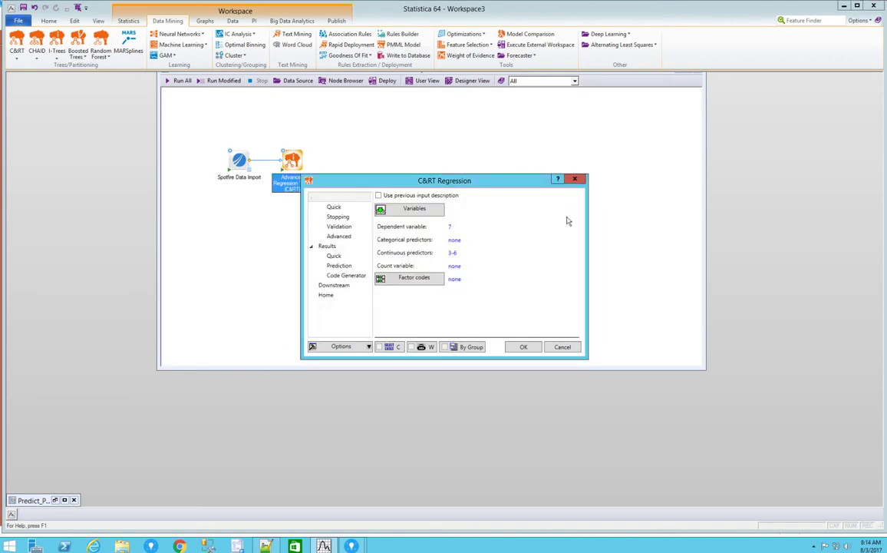
- Set the regression trees node's downstream output document to Predicted Values and run the node
click(342, 290)
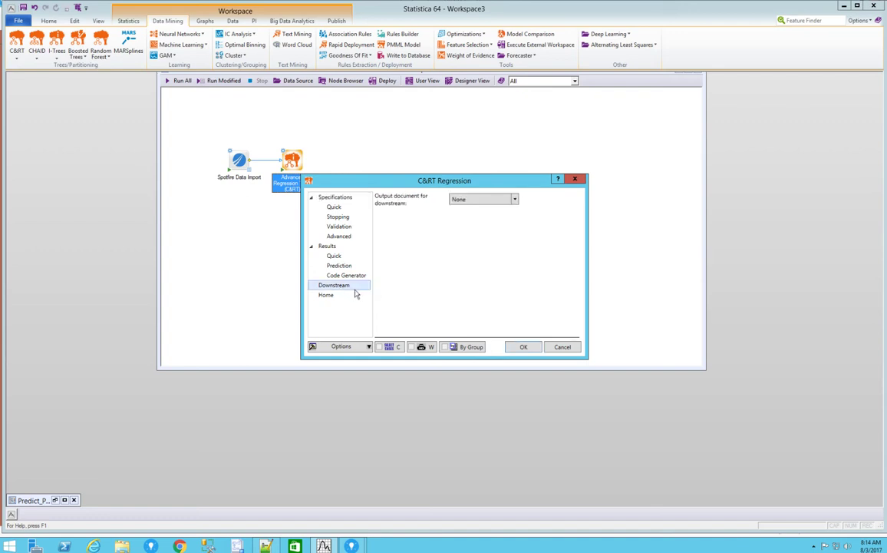
click(515, 199)
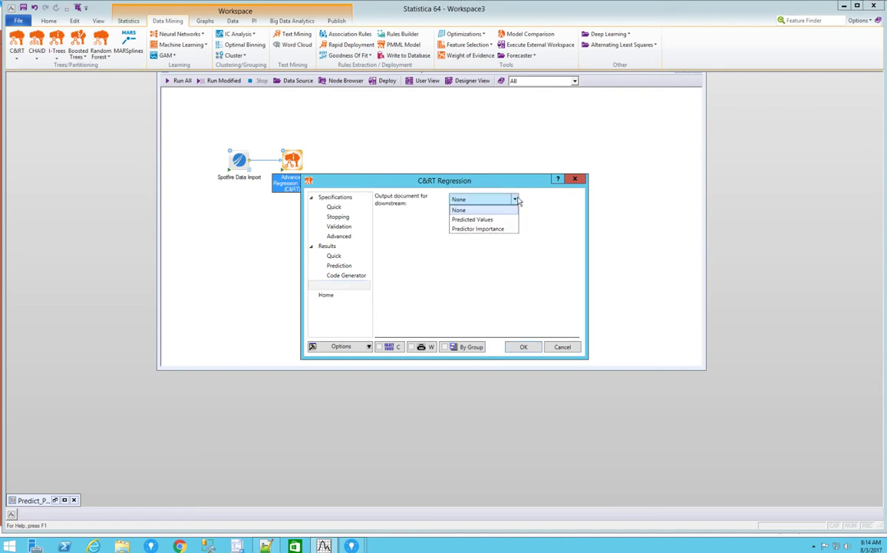
click(488, 221)
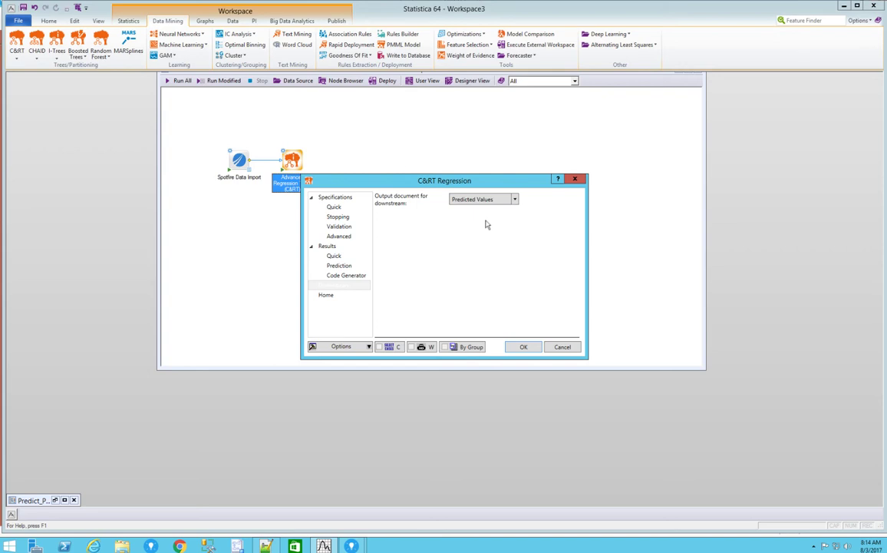
click(522, 346)
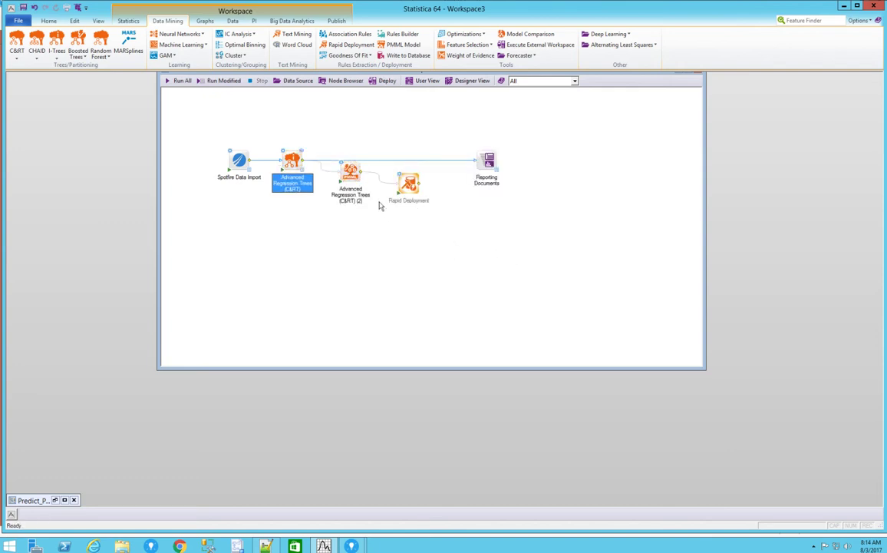
- Move the generated PMML model node above the main connection line and inspect its model details and PMML code
drag(350, 171, 347, 121)
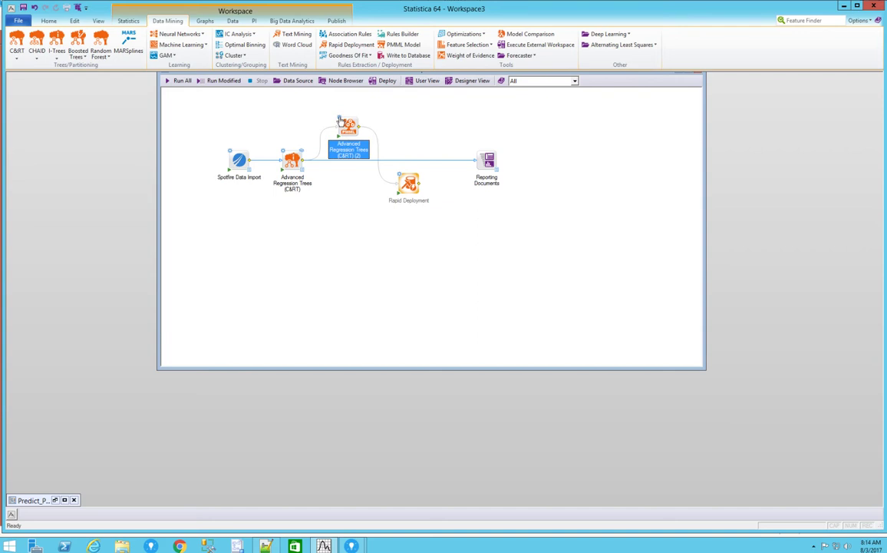
double_click(340, 120)
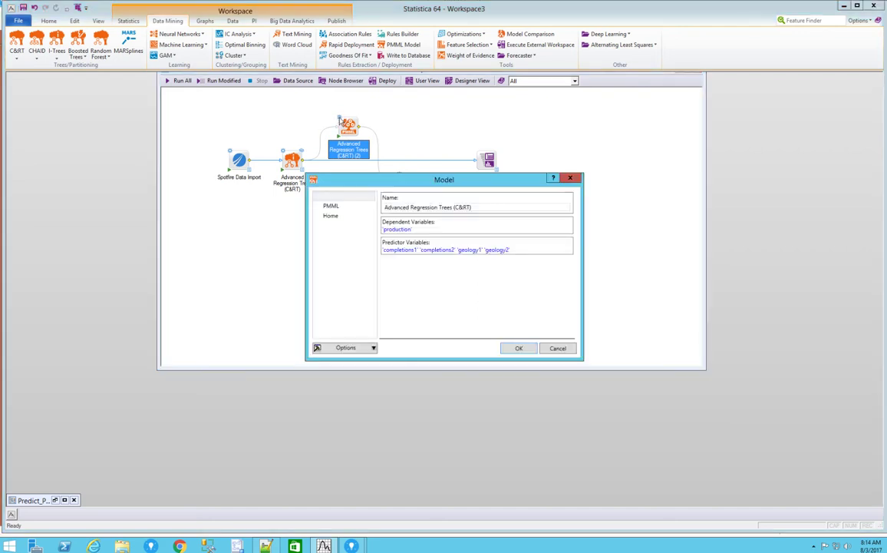
click(334, 209)
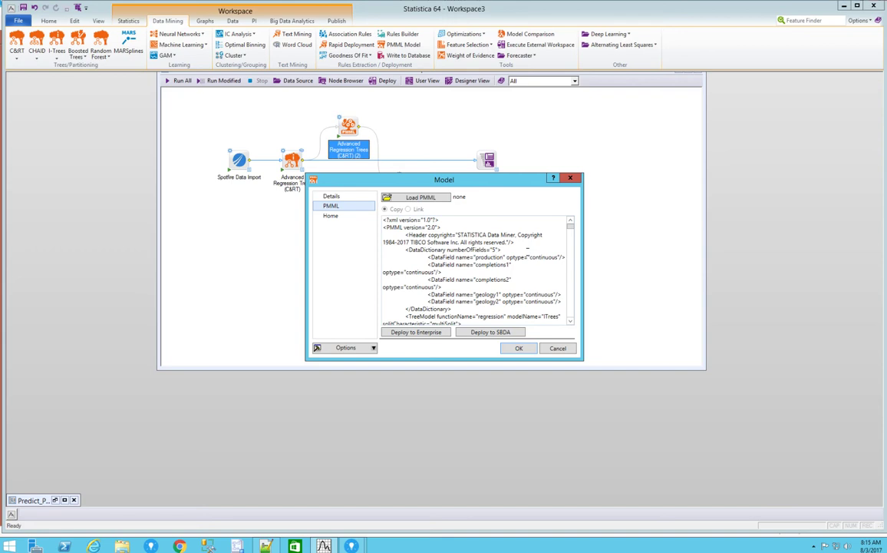
click(559, 352)
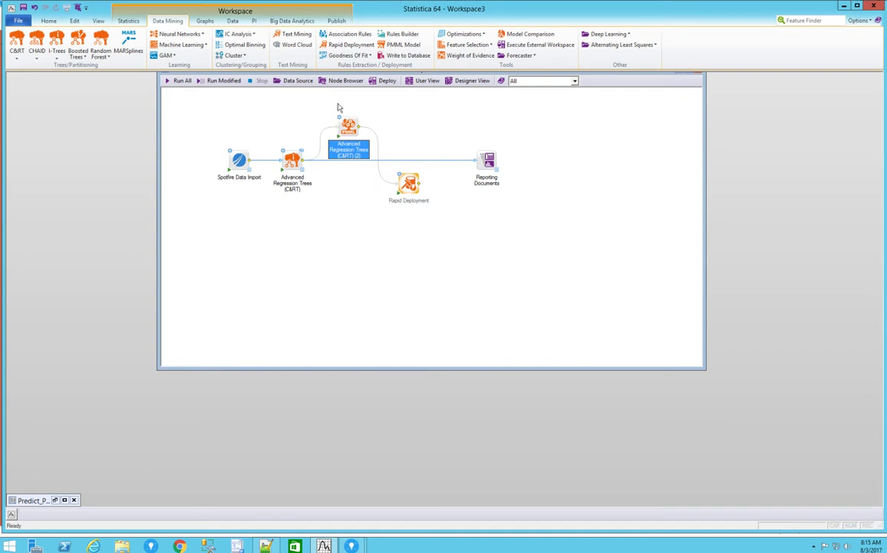
- Align the Rapid Deployment node beside the PMML model node and try to open its parameters
drag(411, 182, 400, 123)
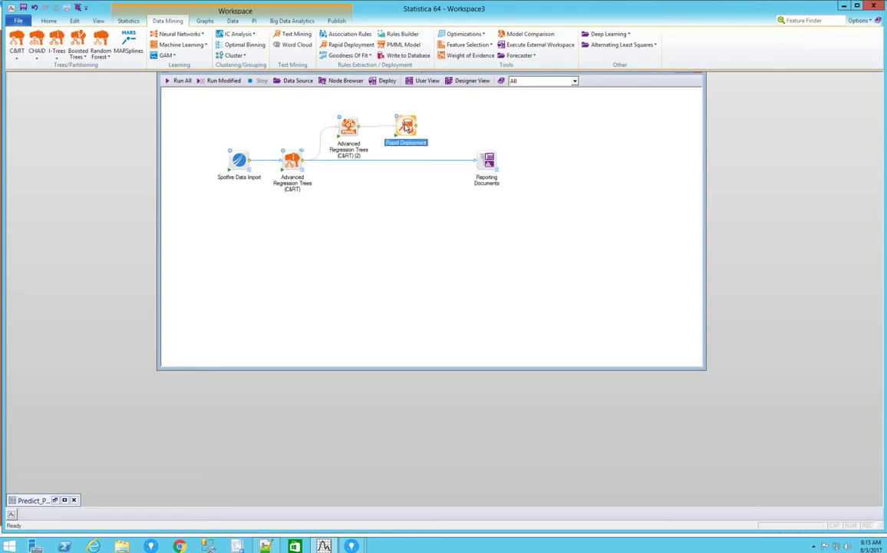
double_click(398, 121)
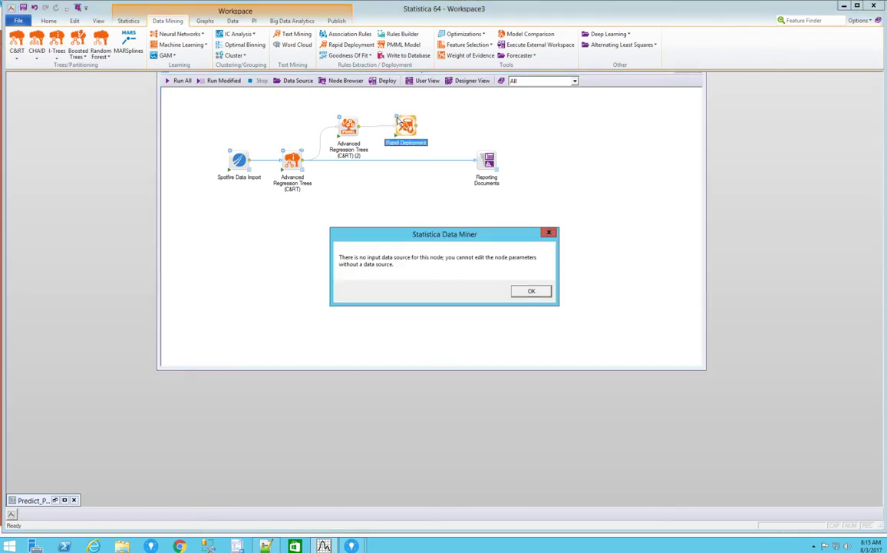
click(530, 294)
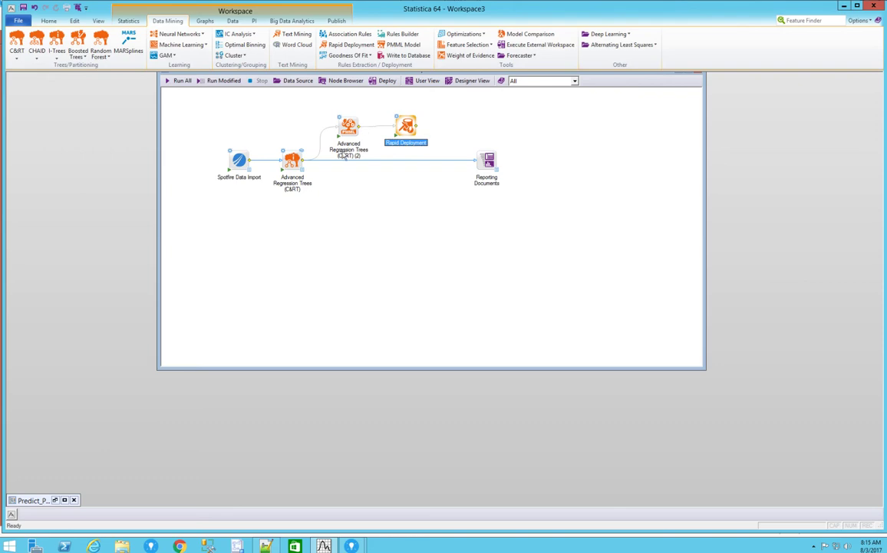
- Examine the Reporting Documents results: tree graph, tree layout, terminal nodes, predictor importance, risk estimates, and PMML and C/C++ deployment code
double_click(486, 166)
drag(475, 193, 660, 198)
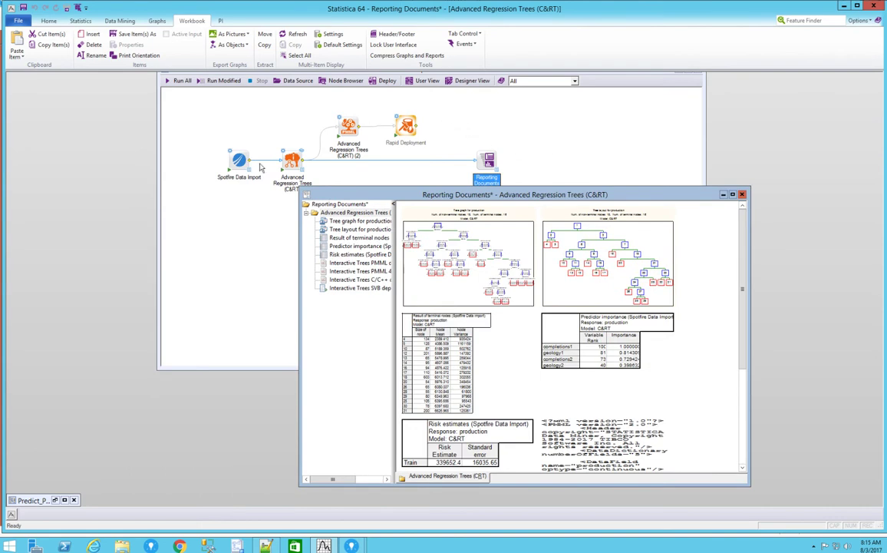
click(372, 221)
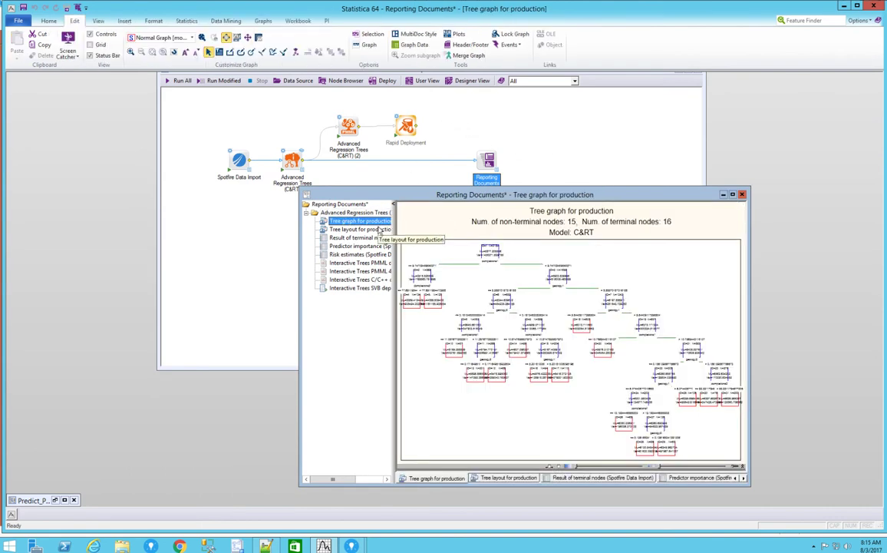
click(379, 230)
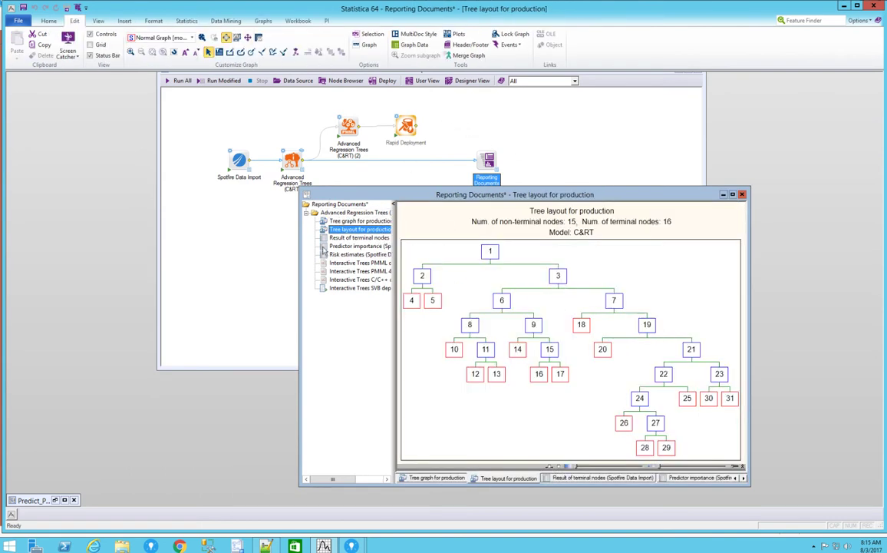
click(339, 239)
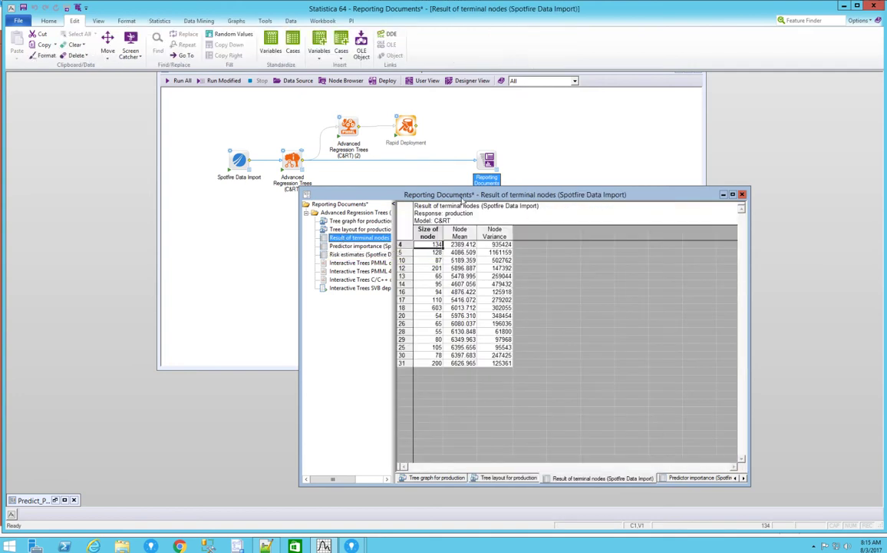
click(342, 246)
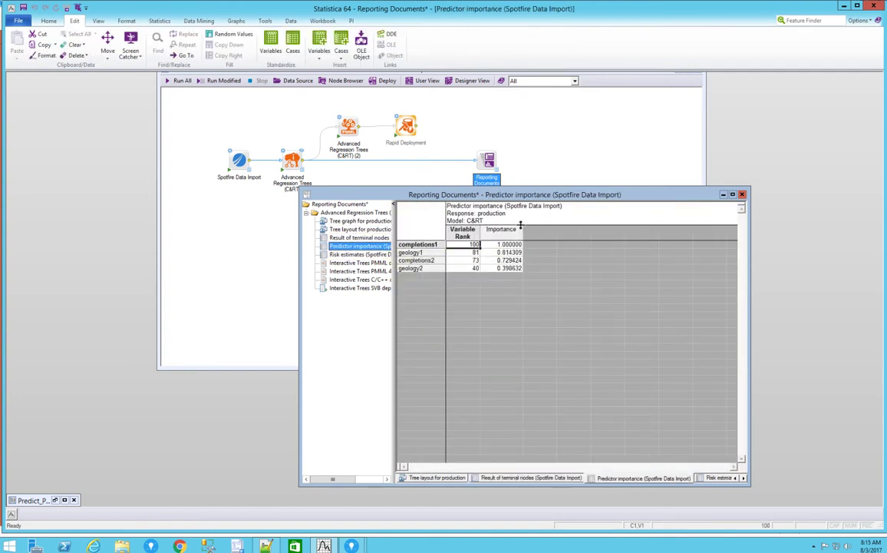
click(371, 255)
click(369, 264)
click(366, 271)
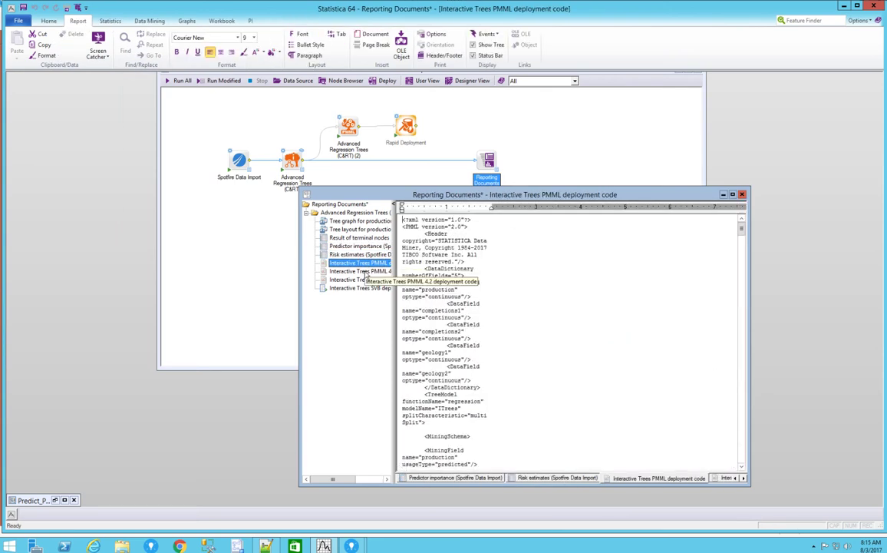
click(365, 279)
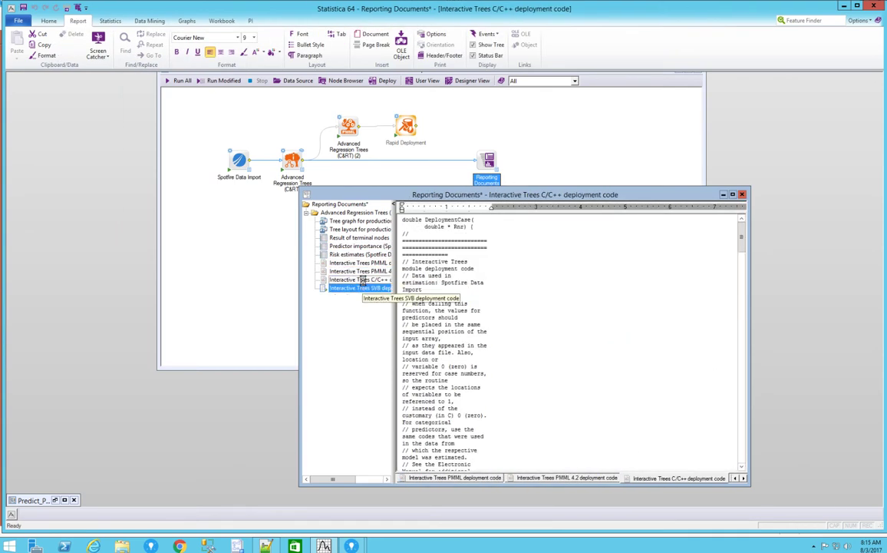
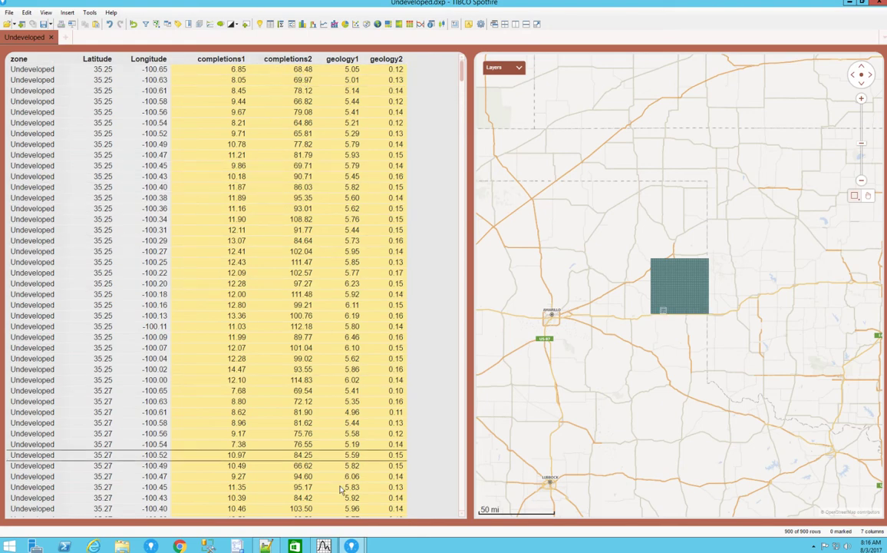
- Switch from Spotfire back to Statistica and add a second Spotfire Data Import node to the workspace
mouse_move(323, 546)
click(293, 495)
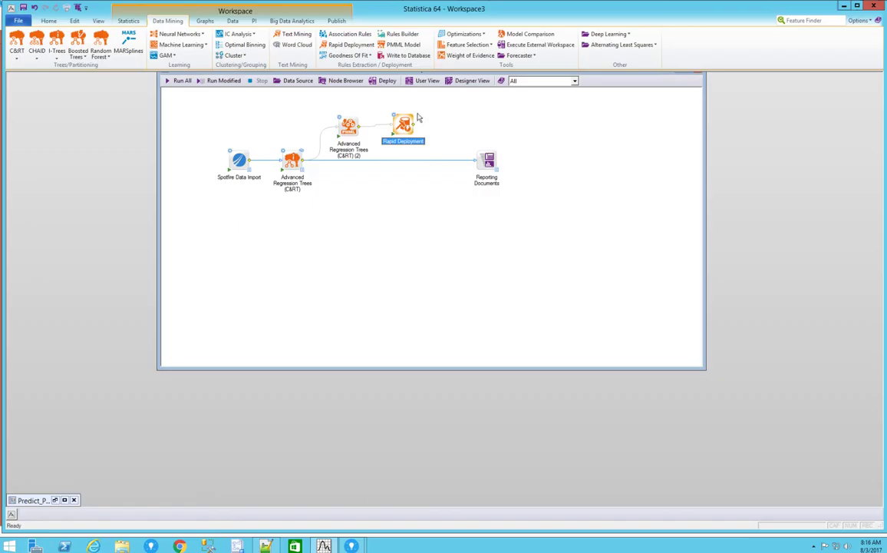
click(231, 22)
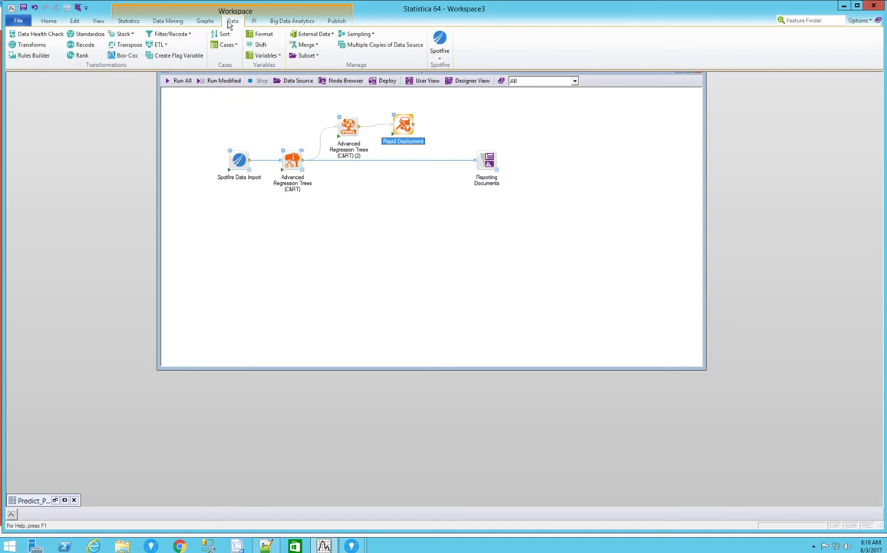
click(439, 48)
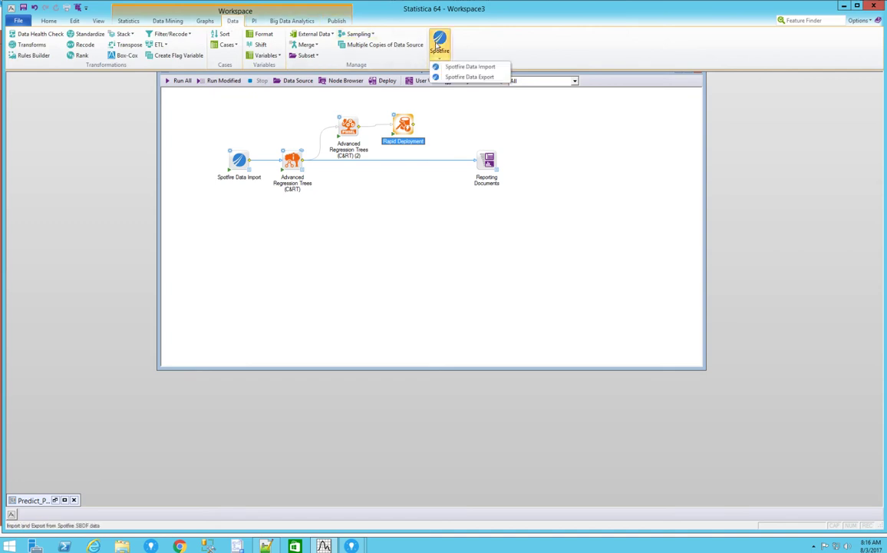
click(475, 67)
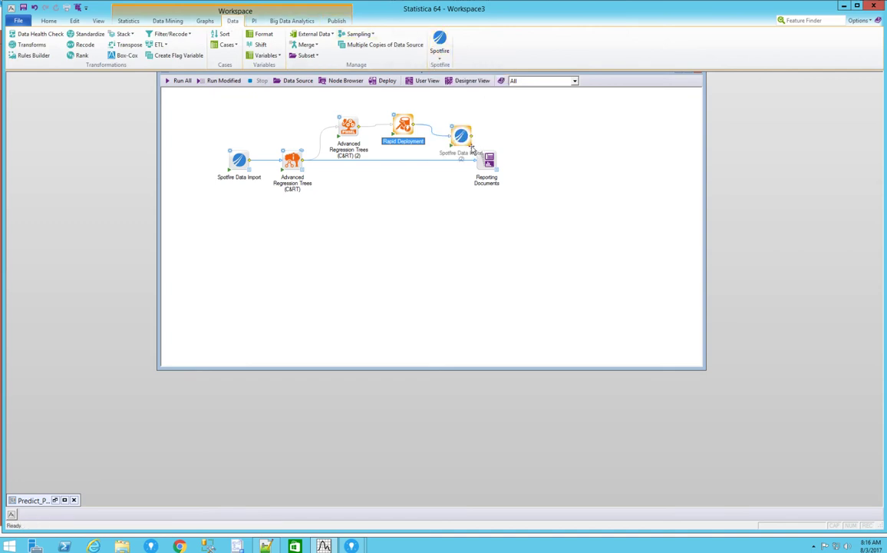
- Delete the connection from Rapid Deployment to the second Spotfire Data Import node and move that node to the empty area below
click(449, 138)
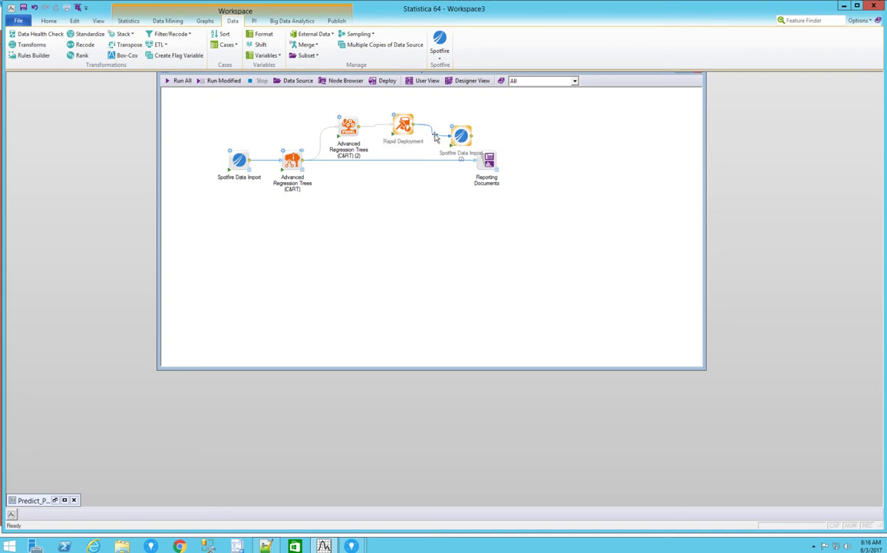
right_click(439, 136)
click(456, 143)
drag(458, 143, 411, 224)
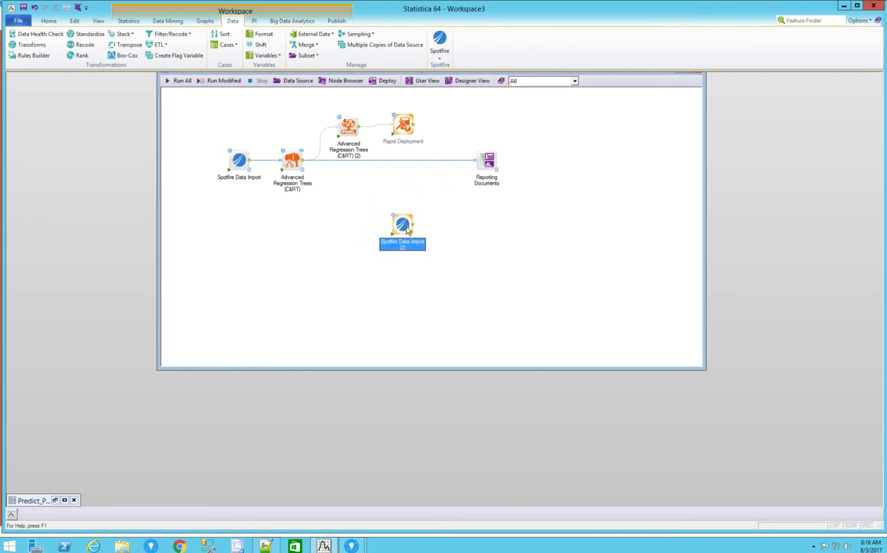
click(440, 234)
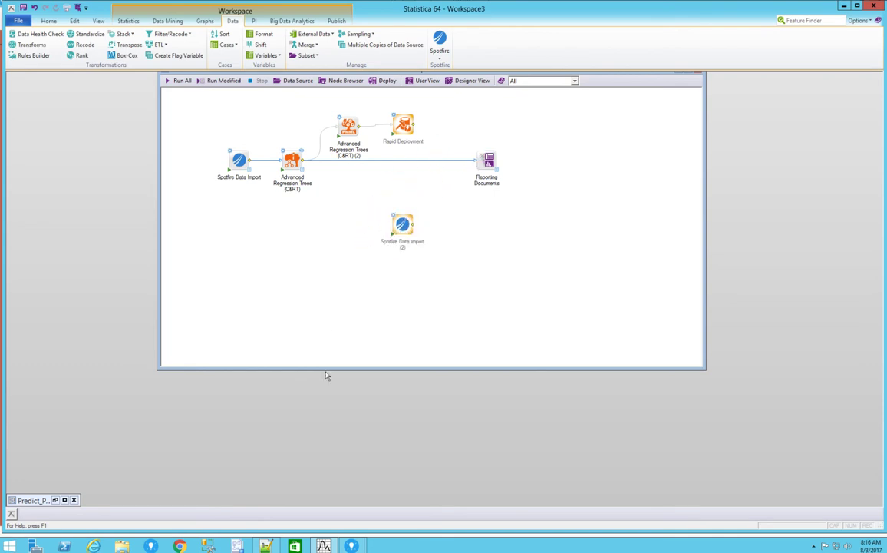
- Copy the path C:\Users\Administrator\Desktop\Statistica\DEMOS\O&G\Undeveloped.sbdf from the Notepad++ list and minimize Notepad++
key(alt+Tab)
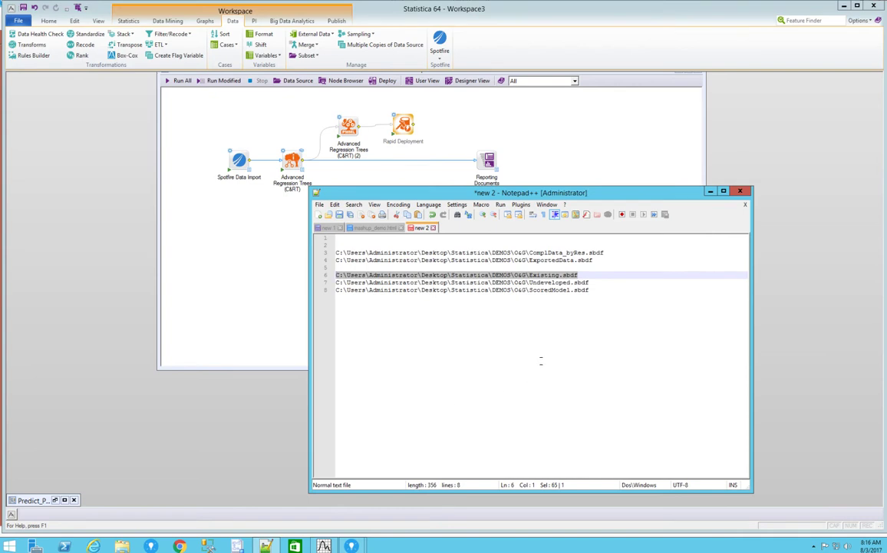
click(593, 291)
drag(595, 282, 334, 282)
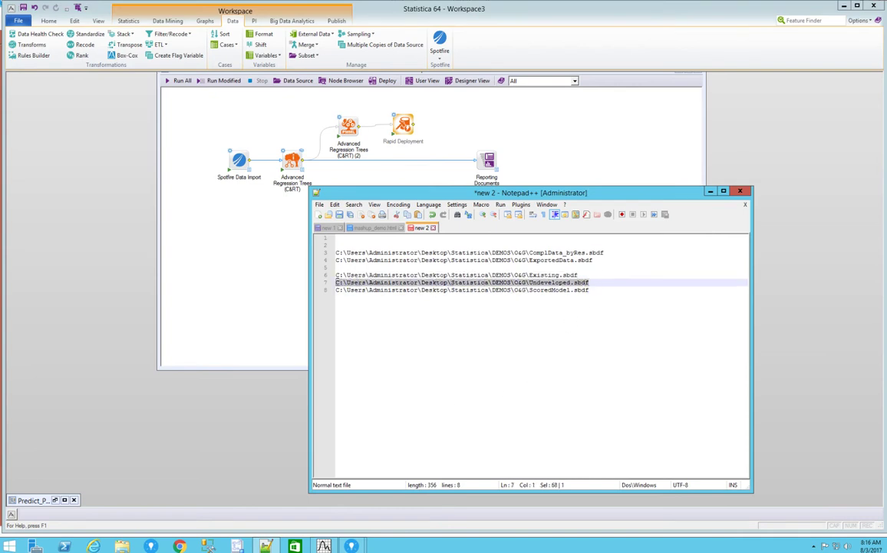
click(407, 216)
click(710, 191)
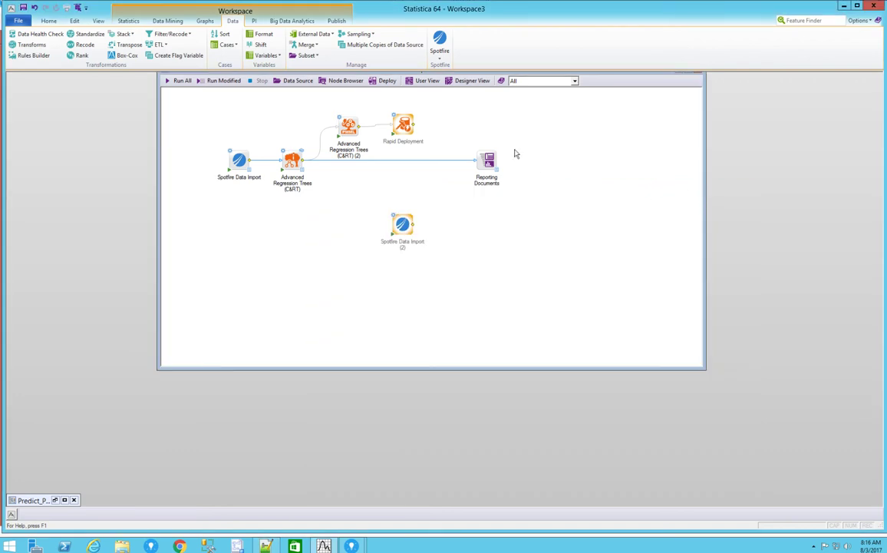
- Set the second Spotfire Data Import node's data file to the copied path C:\Users\Administrator\Desktop\Statistica\DEMOS\O&G\Undeveloped.sbdf
double_click(394, 219)
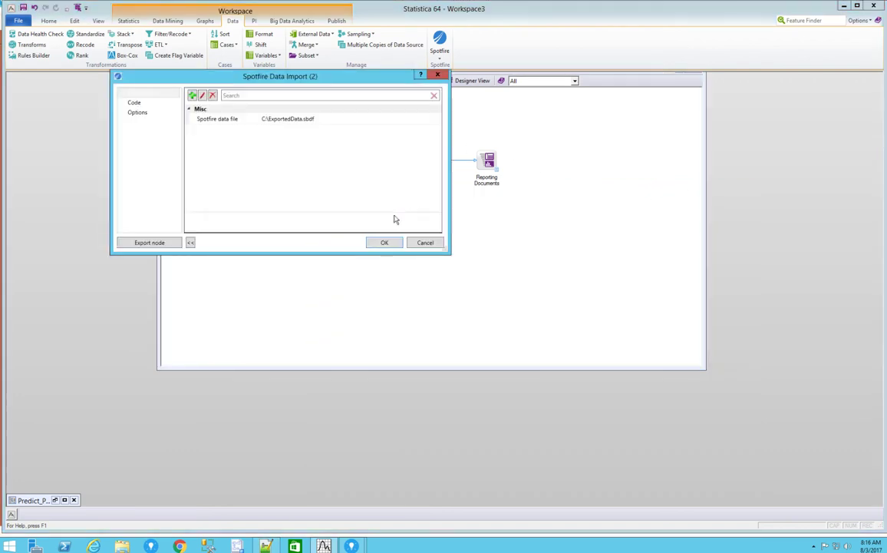
click(297, 121)
drag(314, 119, 243, 125)
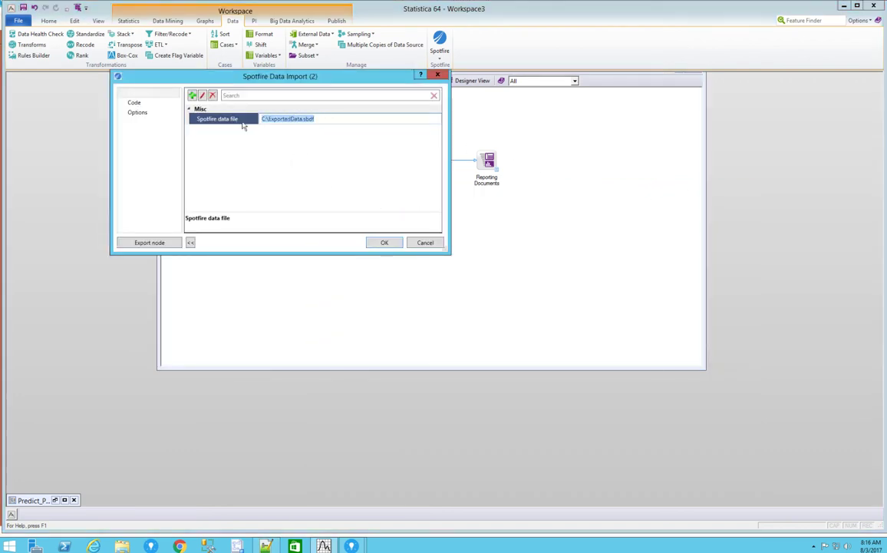
key(ctrl+v)
click(385, 243)
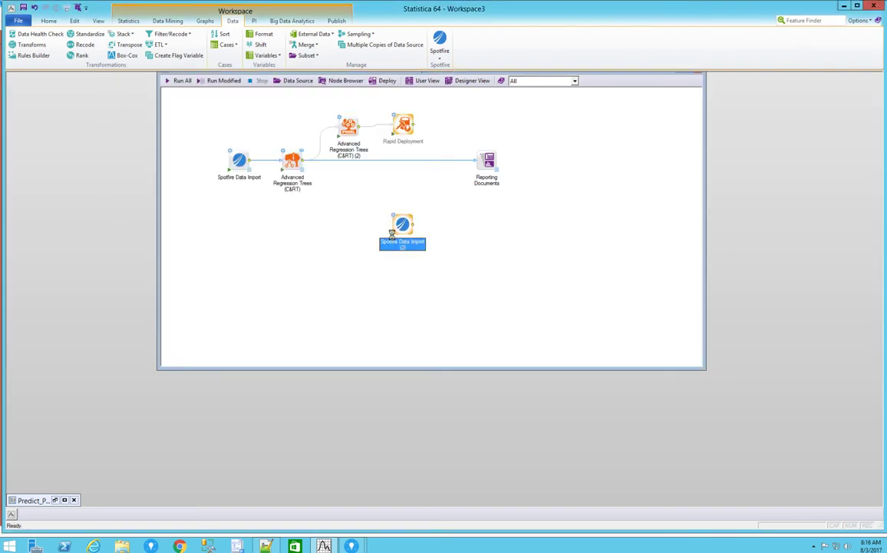
- Run the second Spotfire Data Import node, inspect its imported spreadsheet including the production column, and close it
double_click(412, 236)
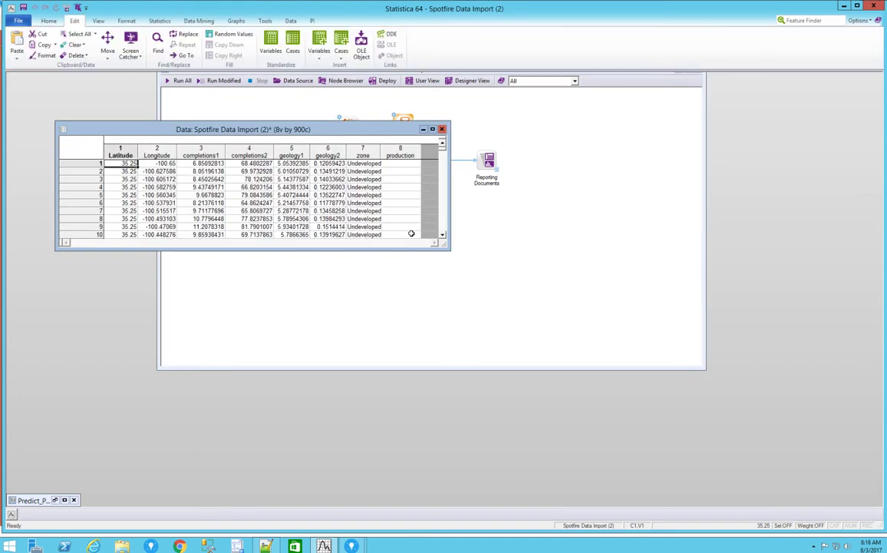
drag(379, 133, 382, 134)
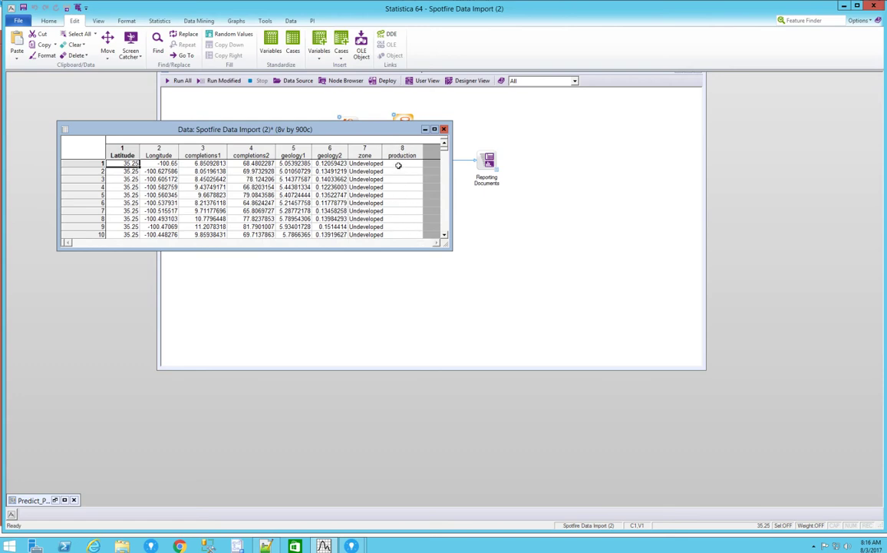
mouse_move(444, 154)
mouse_down()
mouse_move(445, 233)
mouse_move(444, 150)
mouse_up()
click(444, 129)
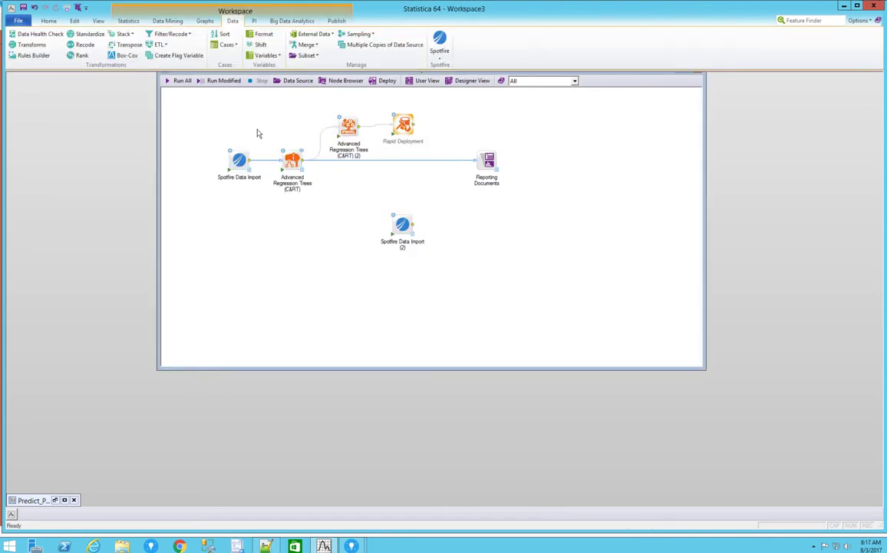
- Rename the second Spotfire Data Import node to Undeveloped
click(403, 242)
right_click(404, 244)
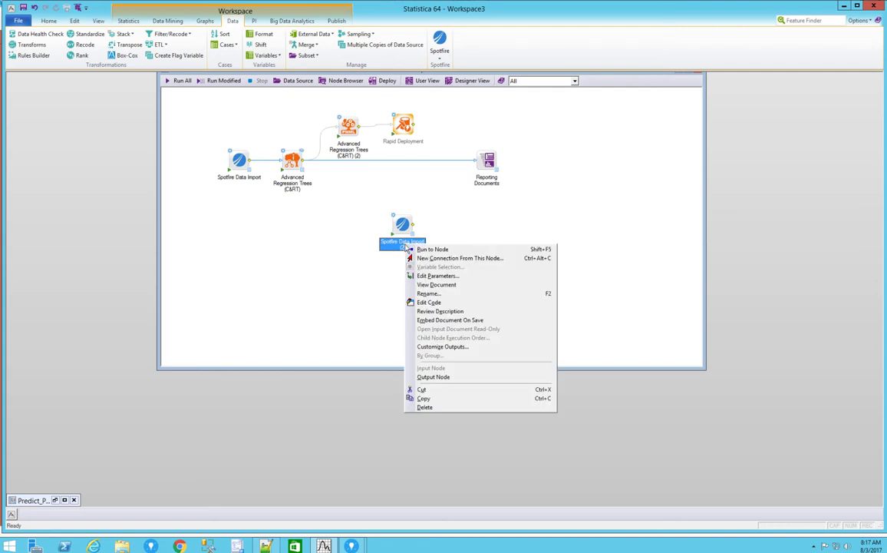
click(429, 293)
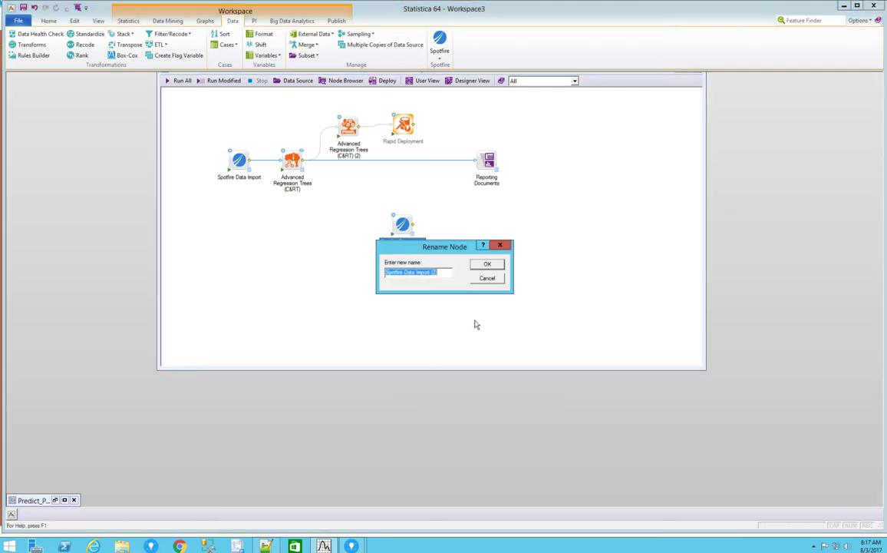
text(Undeveloped)
click(486, 266)
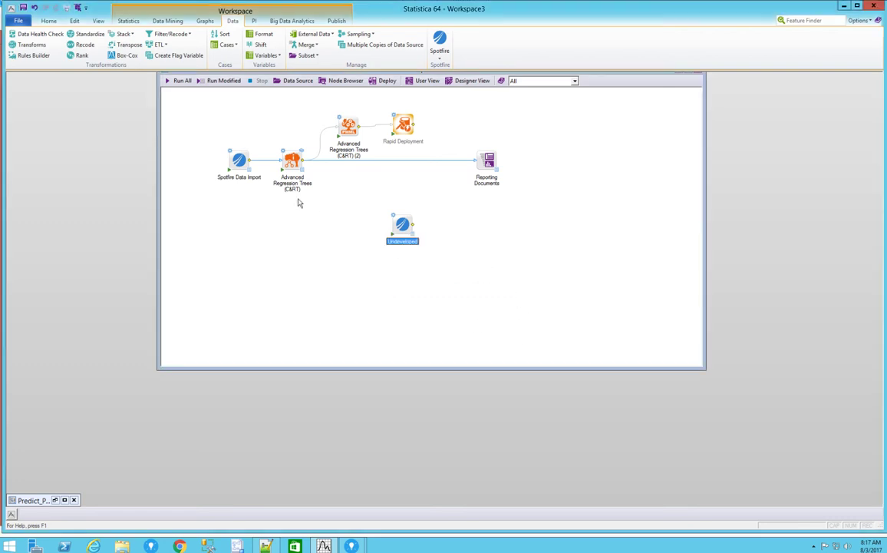
- Rename the original Spotfire Data Import node feeding the regression trees to Existing
click(239, 177)
right_click(238, 178)
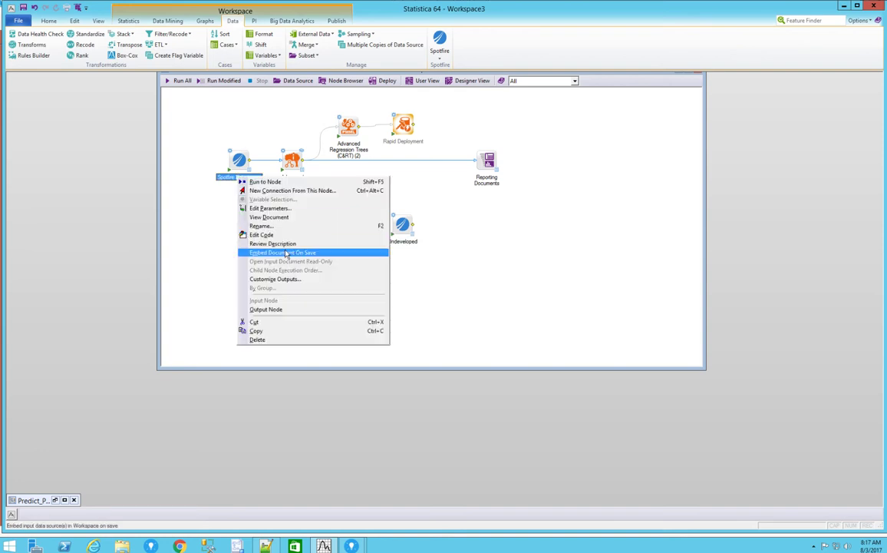
click(258, 225)
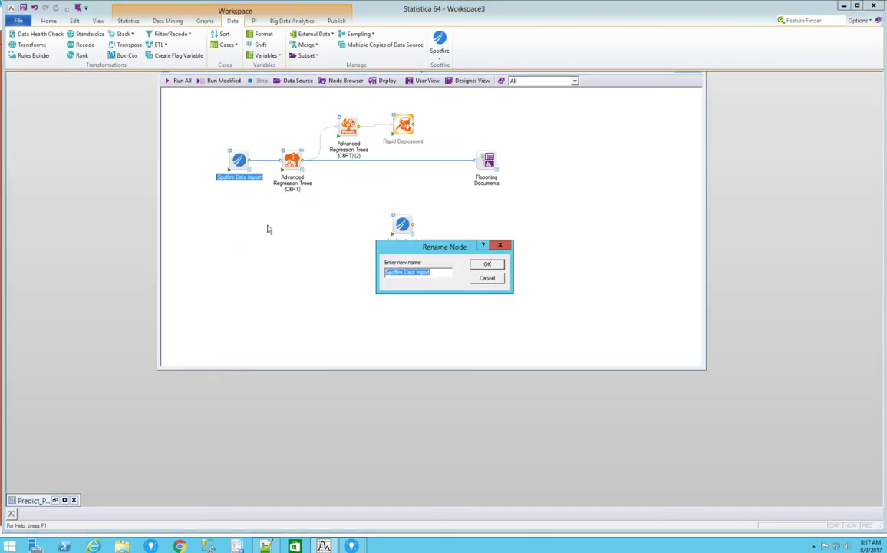
text(Existing)
key(Return)
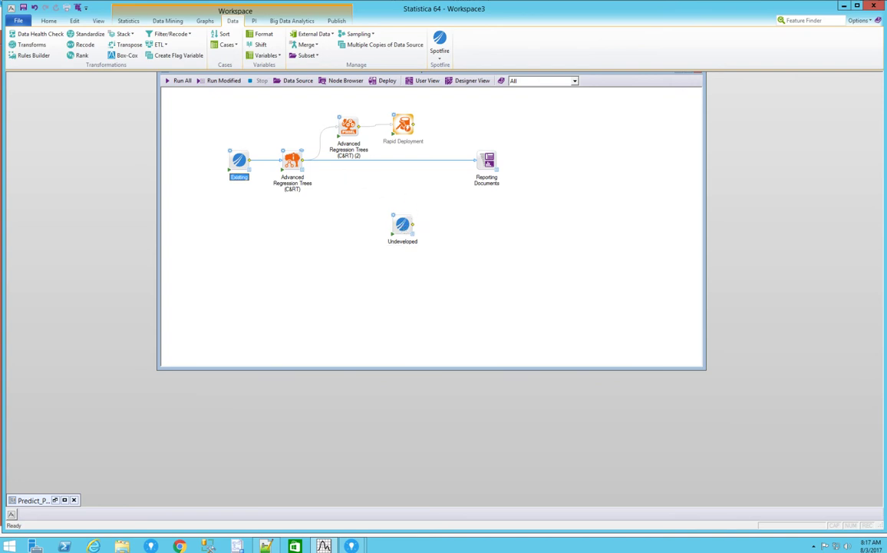
- Move the Undeveloped node closer to the regression tree nodes and connect its output to Rapid Deployment
drag(403, 224, 362, 203)
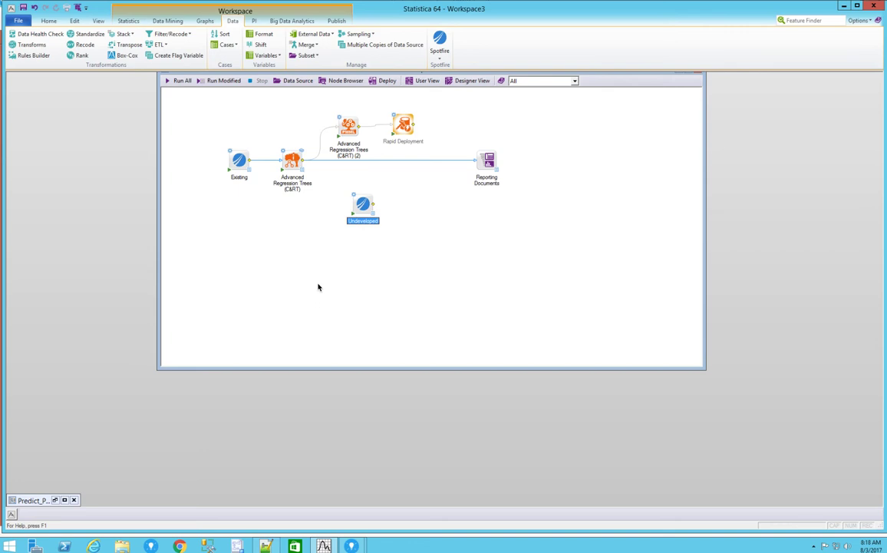
drag(374, 207, 392, 135)
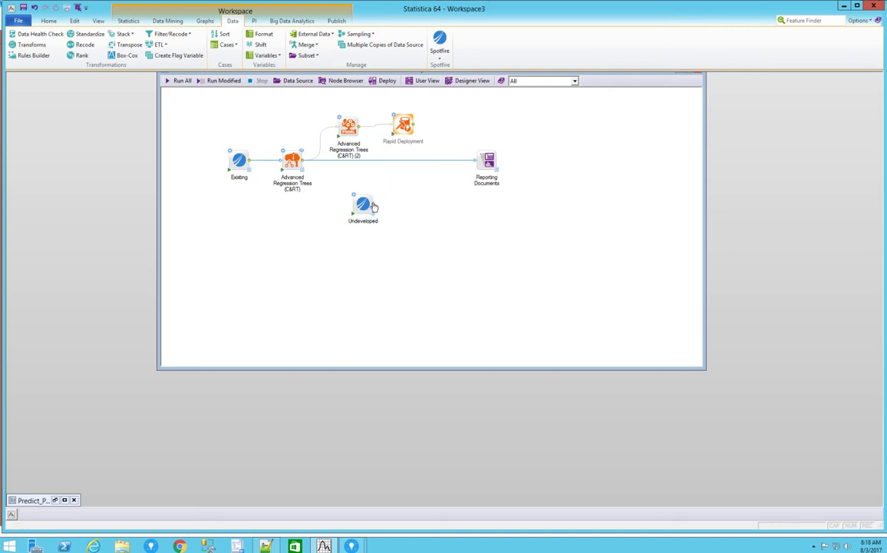
drag(374, 206, 392, 129)
drag(374, 206, 393, 121)
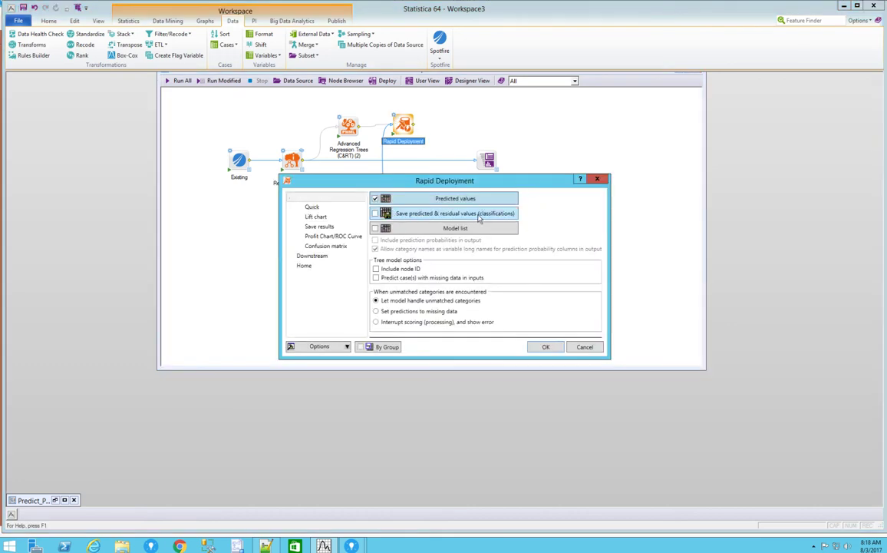
- Configure Rapid Deployment to save predicted and residual values with all variables, and set its downstream output document to Input data, predictions, and residuals
click(429, 215)
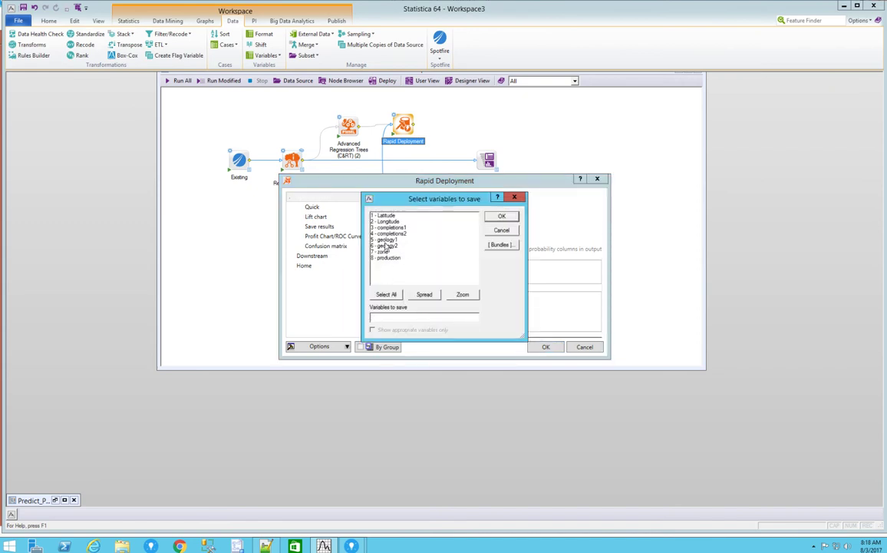
click(389, 294)
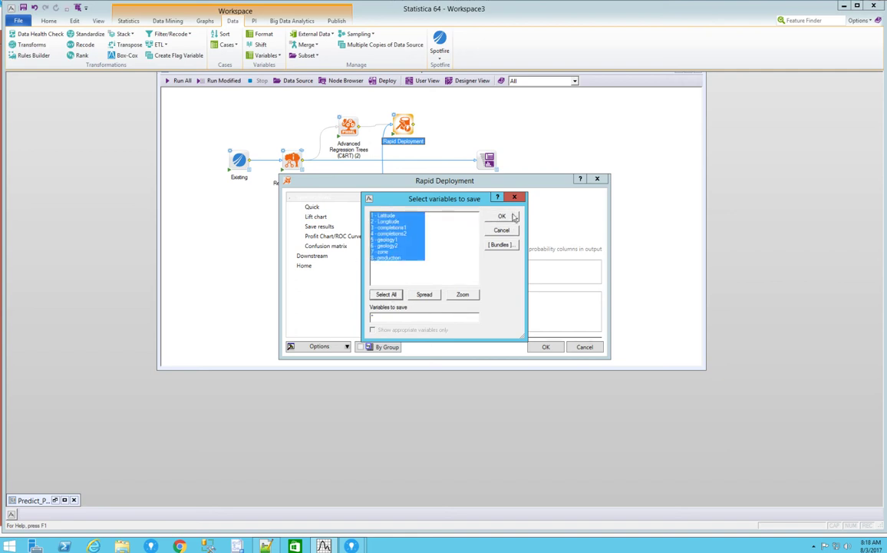
click(502, 216)
click(316, 256)
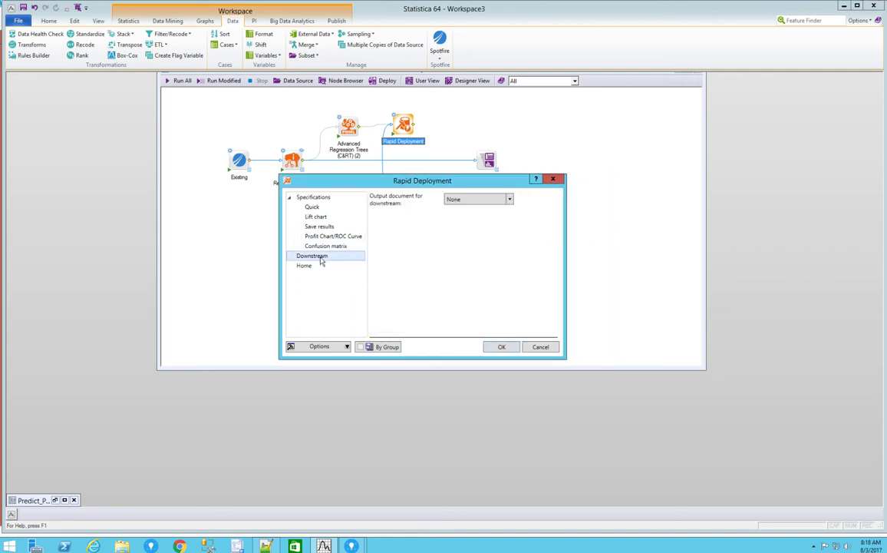
click(501, 201)
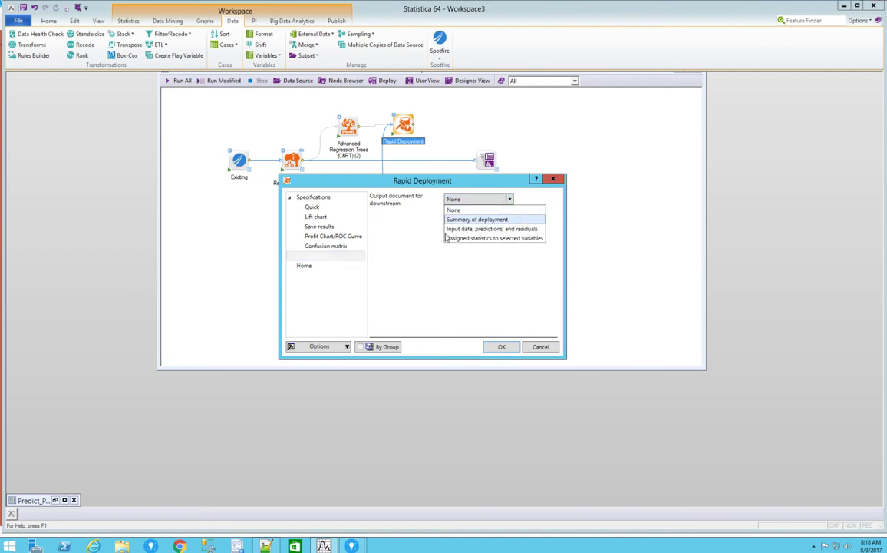
click(522, 230)
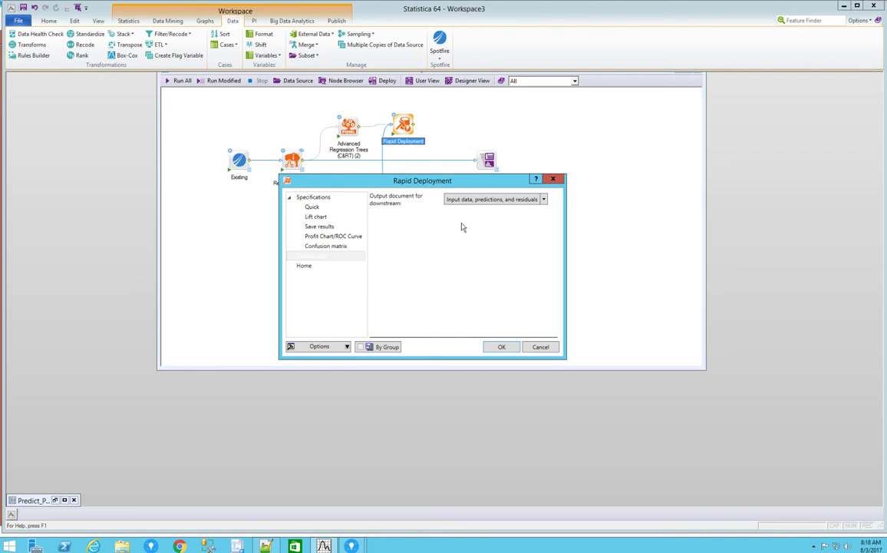
click(503, 347)
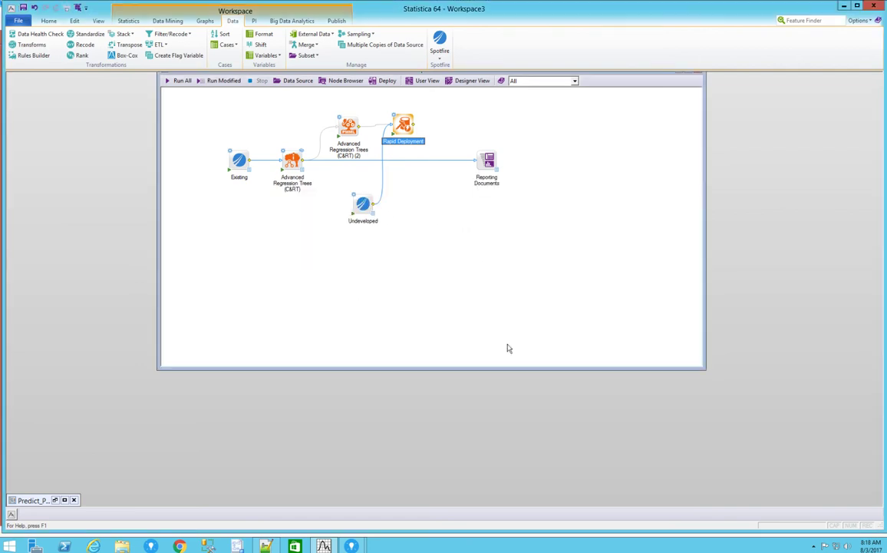
- Move the Undeveloped node farther below the regression tree nodes and run the Rapid Deployment node
drag(358, 220, 327, 261)
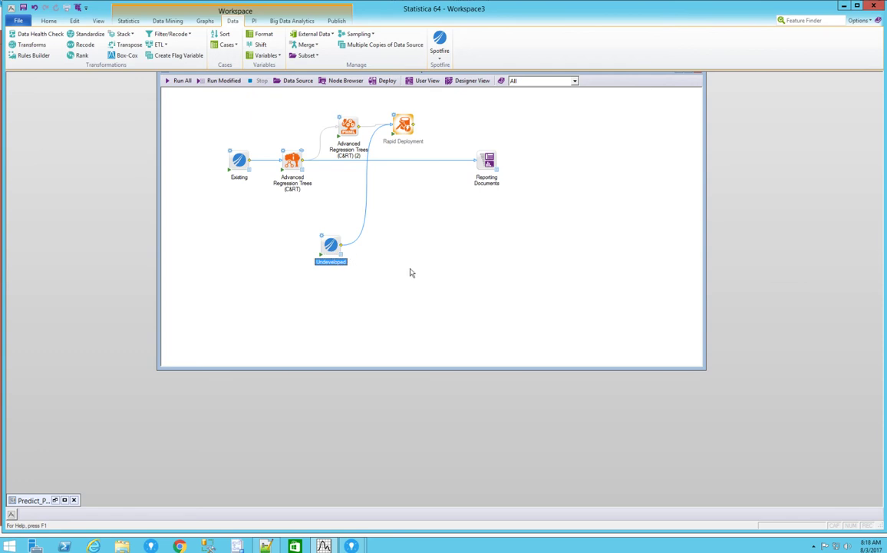
click(393, 136)
click(394, 137)
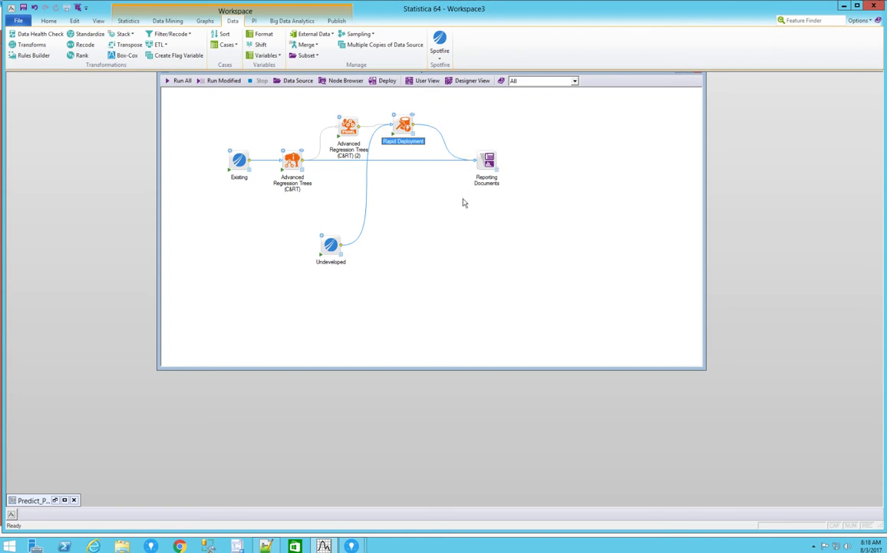
- Review the Rapid Deployment spreadsheets of predicted values in Reporting Documents and close the workbook
double_click(488, 163)
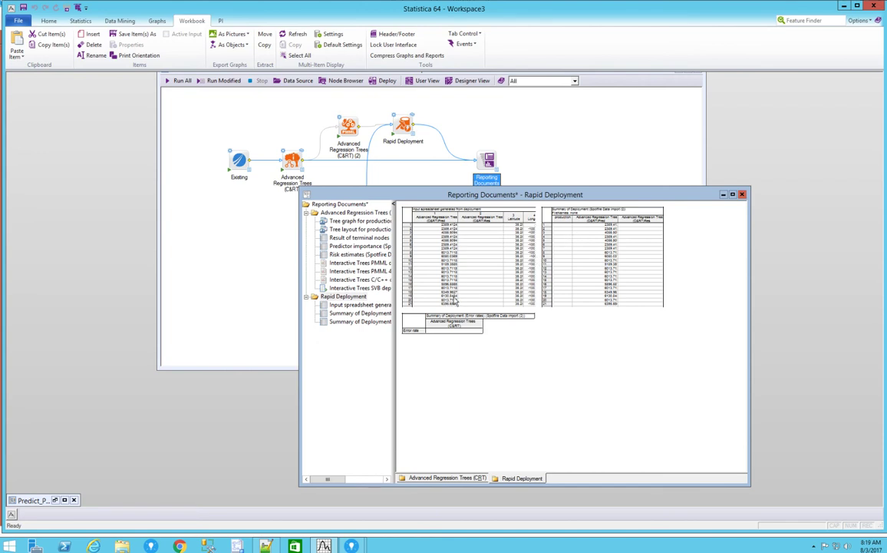
click(742, 195)
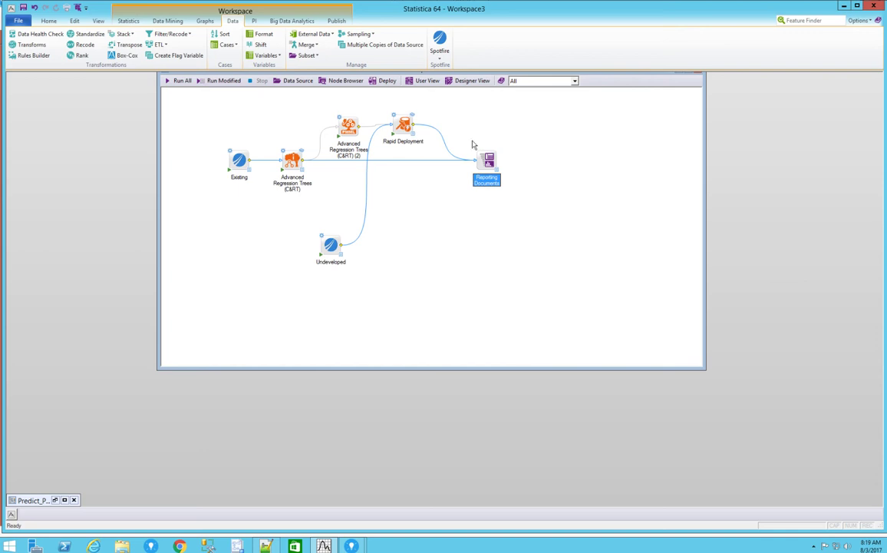
- Add a Spotfire Data Export node to the workspace and place it above Reporting Documents
click(442, 60)
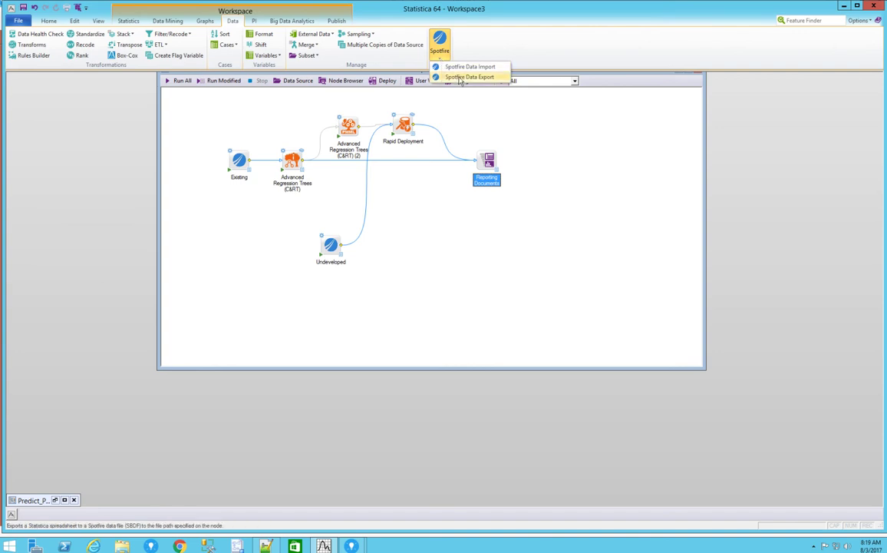
click(464, 77)
drag(185, 104, 488, 115)
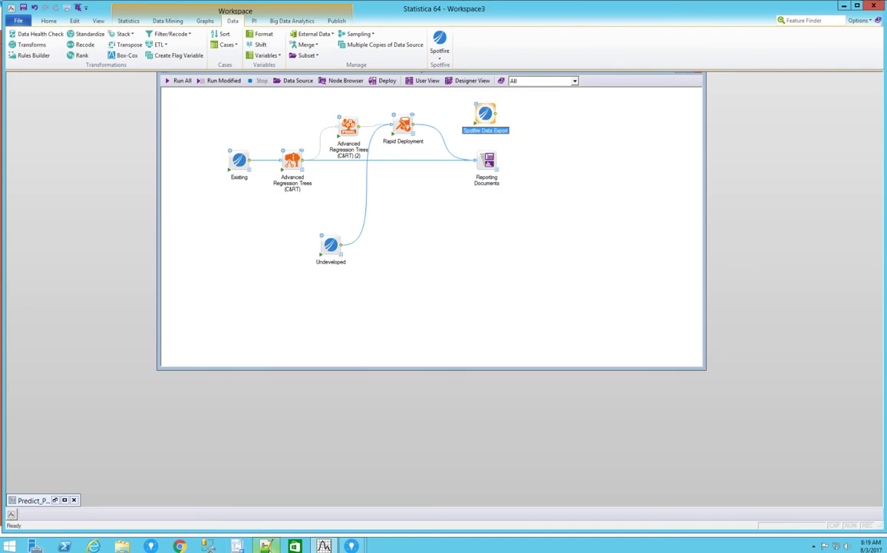
- Switch to Notepad++, copy the path C:\Users\Administrator\Desktop\Statistica\DEMOS\O&G\ScoredModel.sbdf, and minimize Notepad++
key(alt+Tab)
click(563, 307)
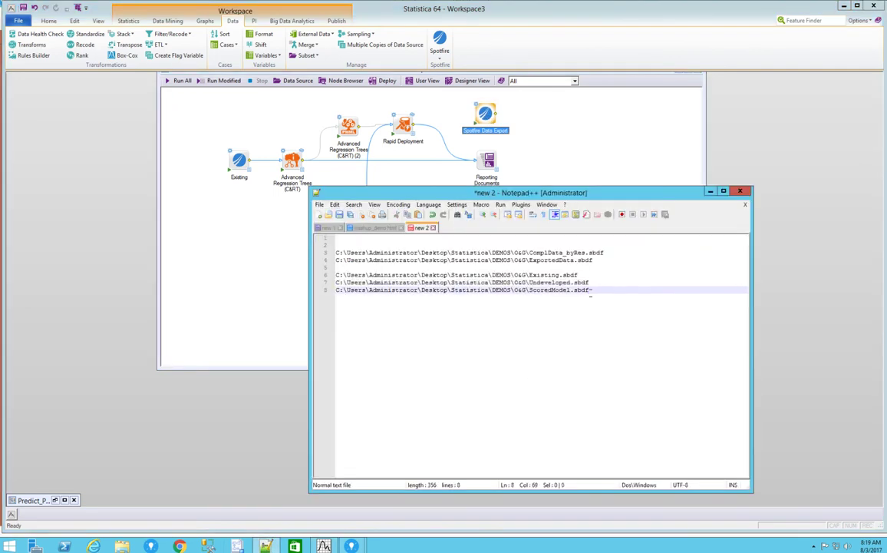
drag(595, 290, 333, 292)
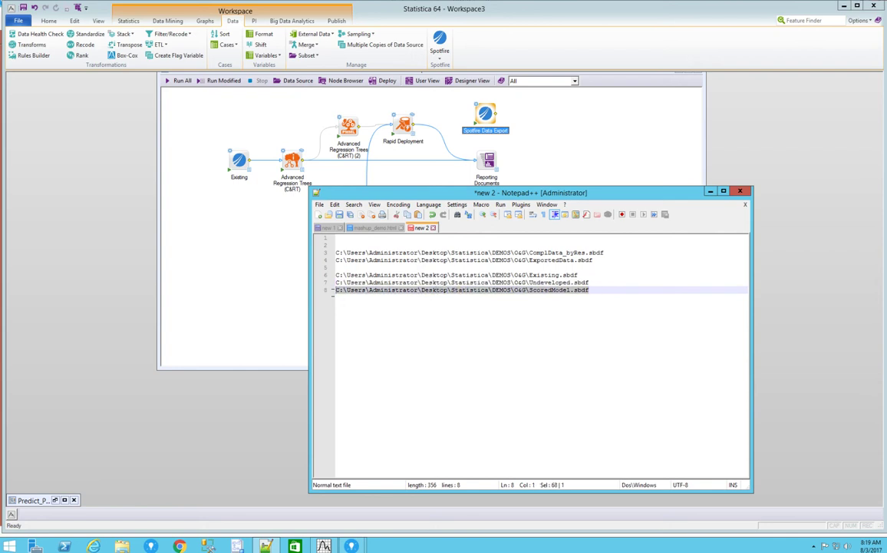
click(713, 191)
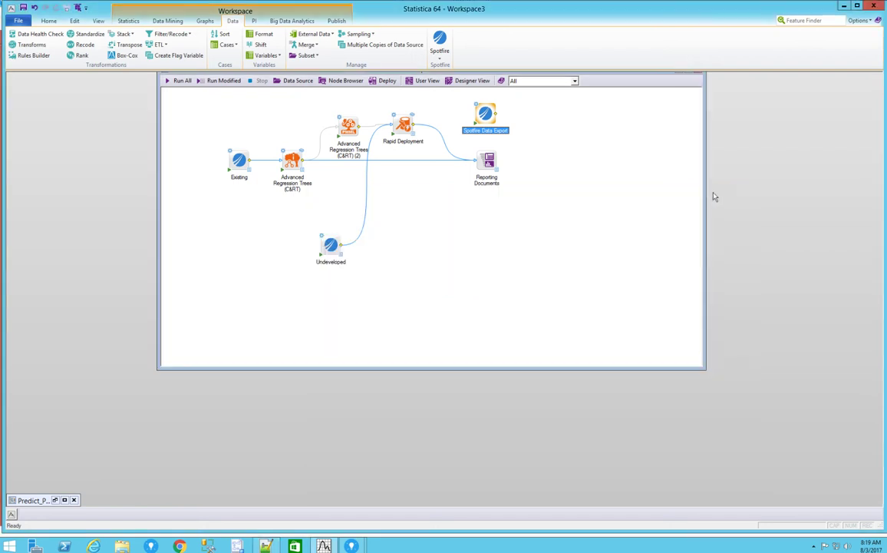
- Set the Spotfire Data Export node's file path to save to the copied ScoredModel.sbdf path
double_click(483, 113)
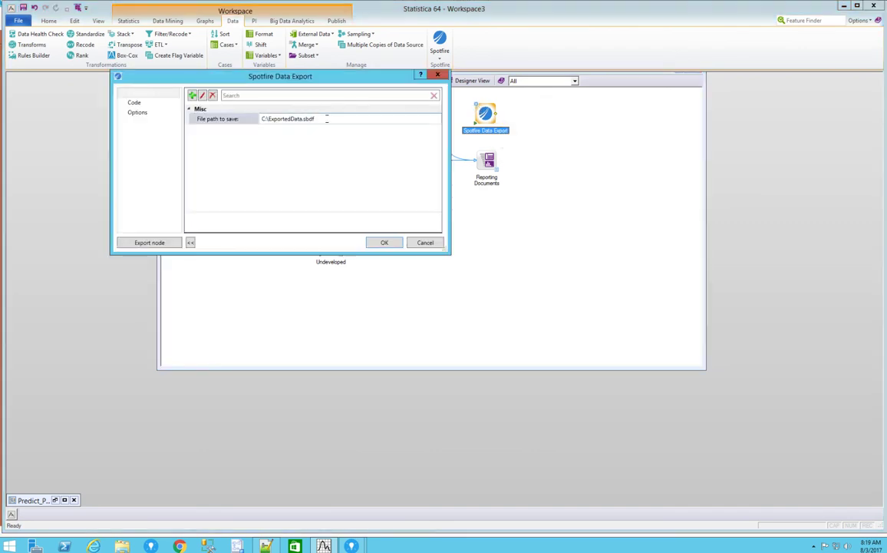
click(264, 121)
key(ctrl+v)
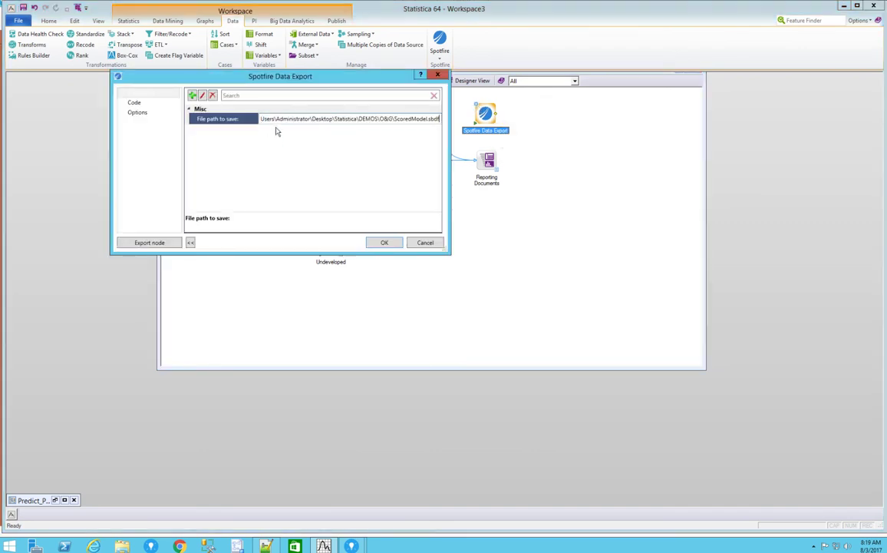
click(384, 242)
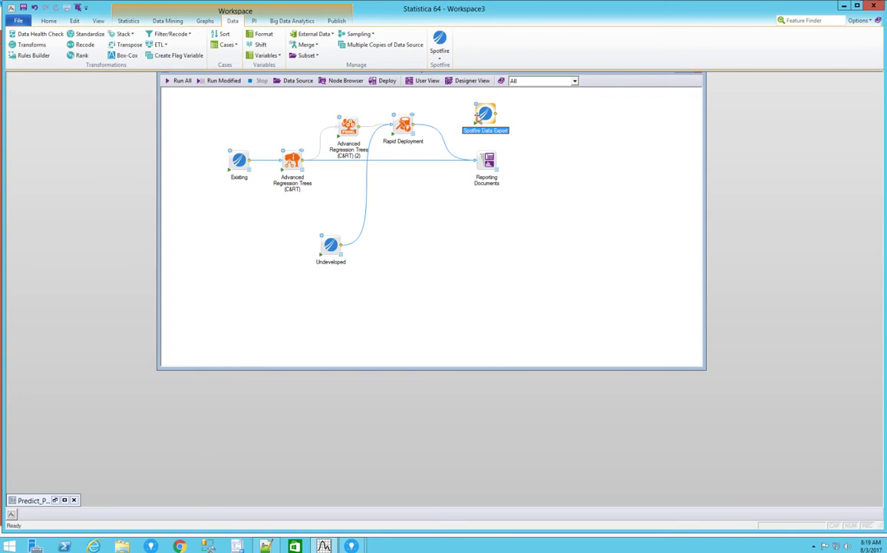
- Connect Rapid Deployment to the Spotfire Data Export node and run the export
drag(413, 128, 480, 116)
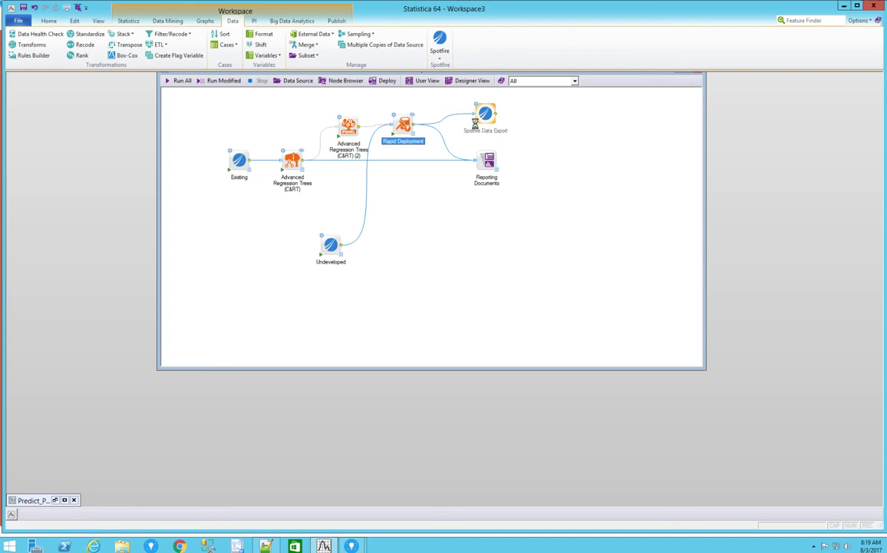
click(476, 125)
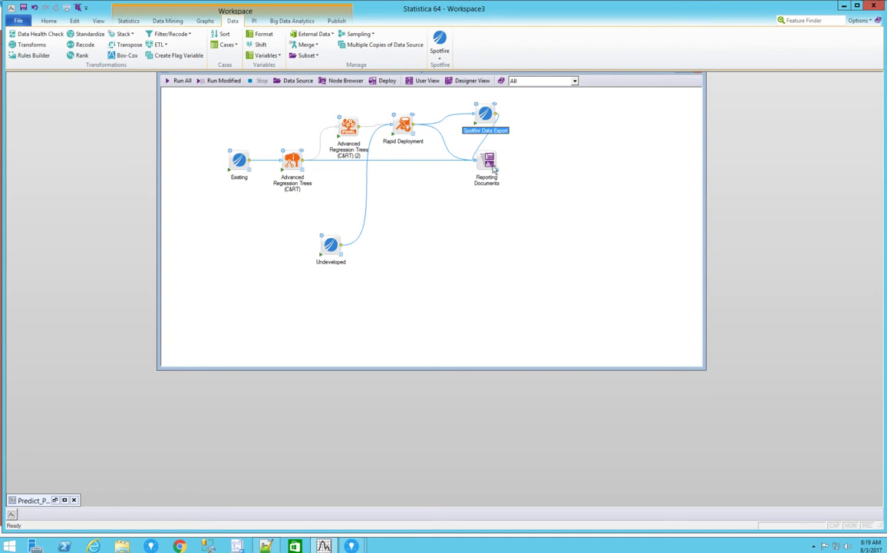
- Move the Reporting Documents node away from Spotfire Data Export and review the export report and the Tree graph for production
drag(494, 168, 553, 184)
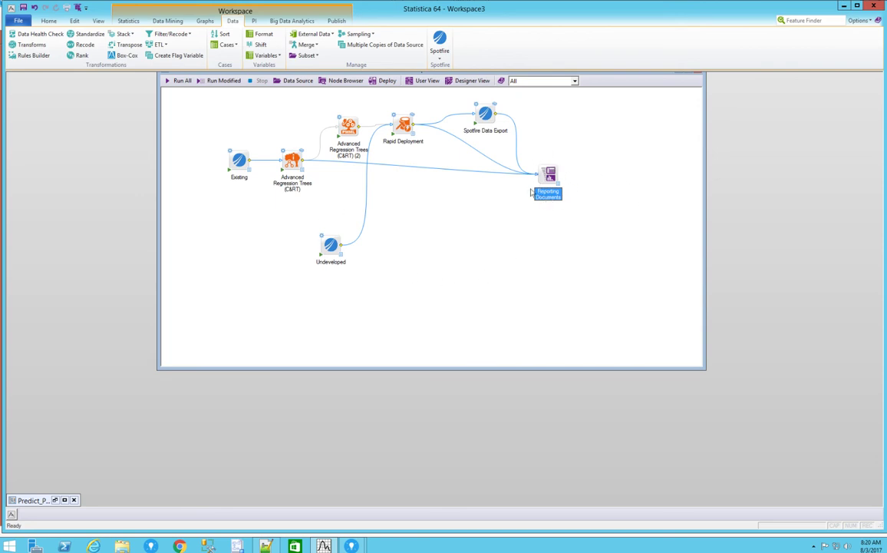
click(496, 108)
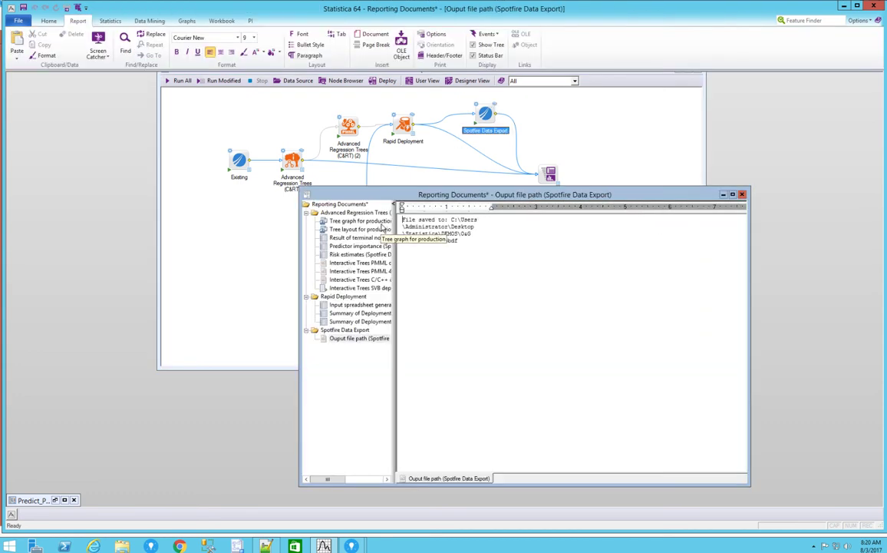
click(381, 223)
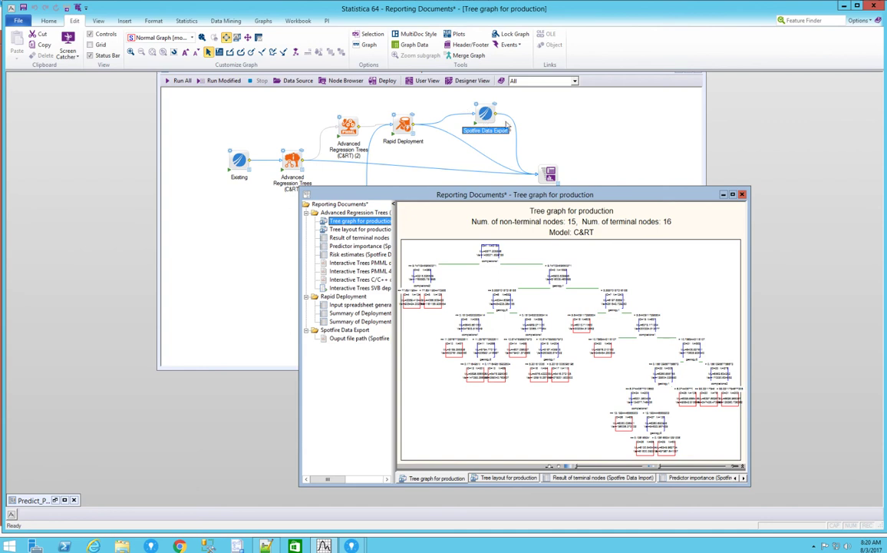
click(743, 195)
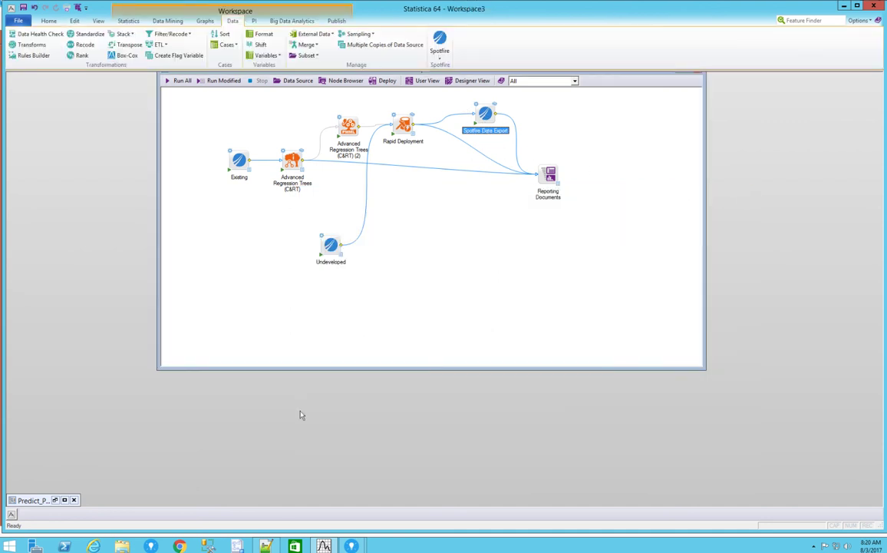
- Switch to TIBCO Spotfire and add the ScoredModel file from the O&G folder as a new imported data table
mouse_move(351, 546)
click(381, 515)
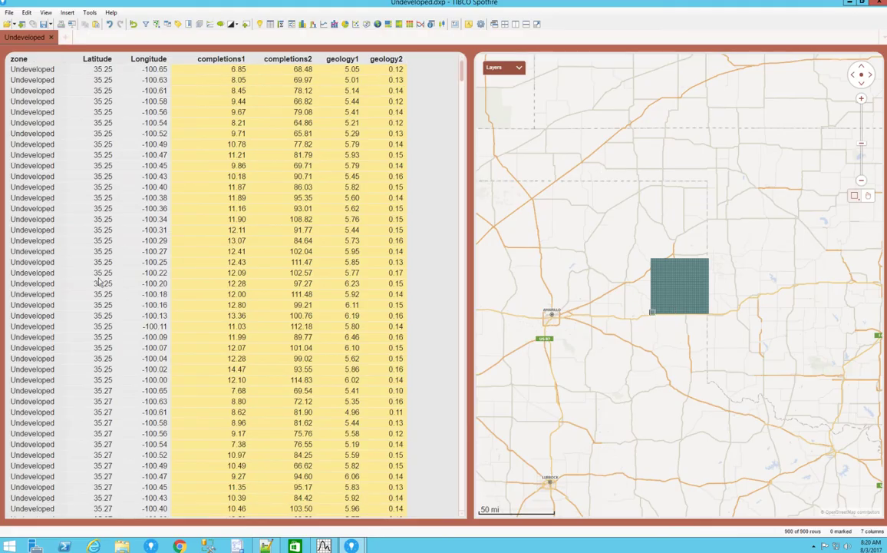
click(9, 13)
click(30, 46)
click(560, 146)
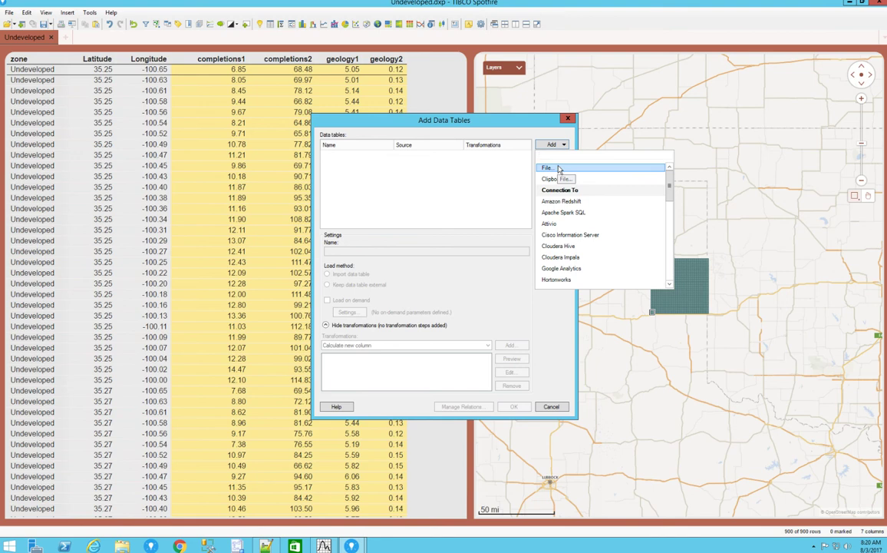
click(558, 168)
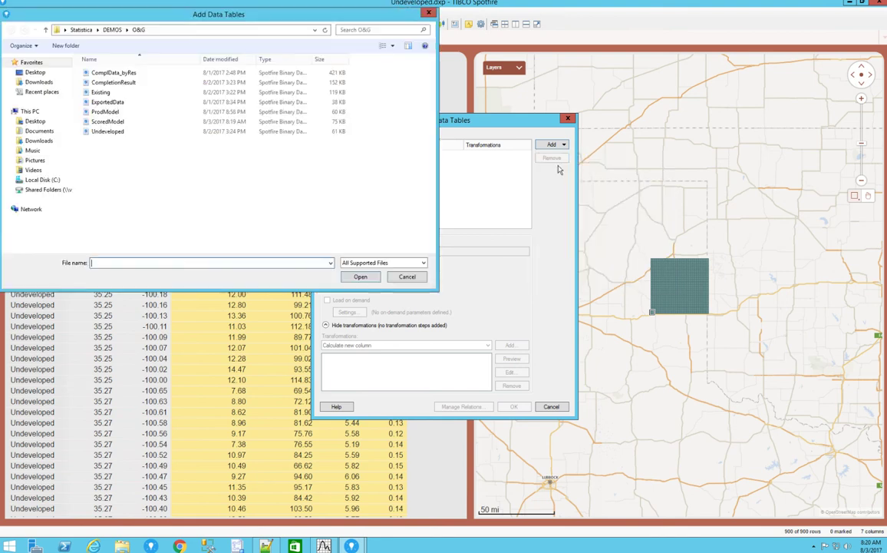
click(123, 122)
click(360, 277)
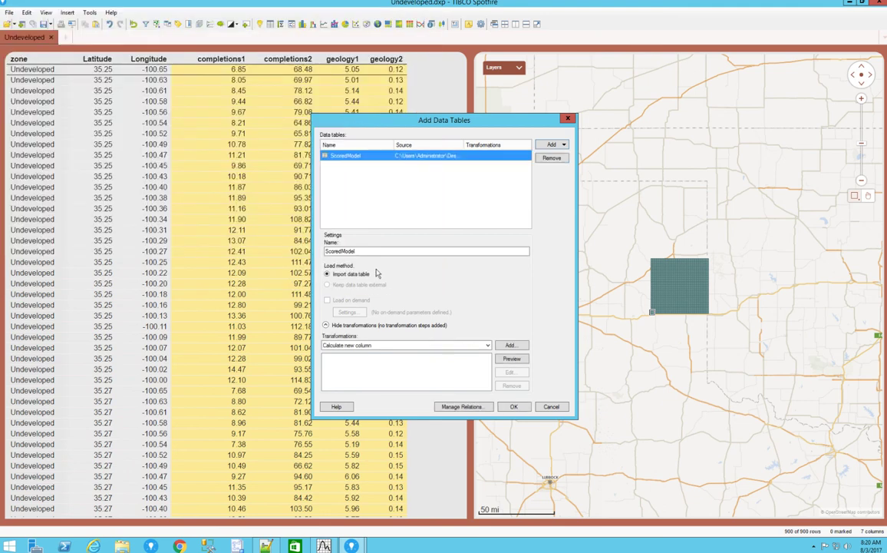
click(514, 407)
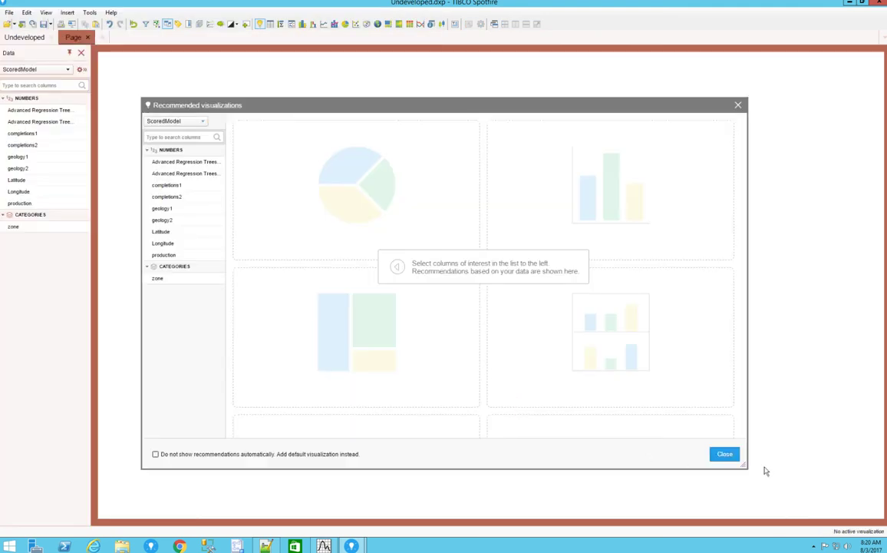
- Dismiss the recommended visualizations, add a table showing ScoredModel, widen its Advanced Regression Trees (C&RT)Pred column, and mark the first row
click(725, 454)
click(270, 24)
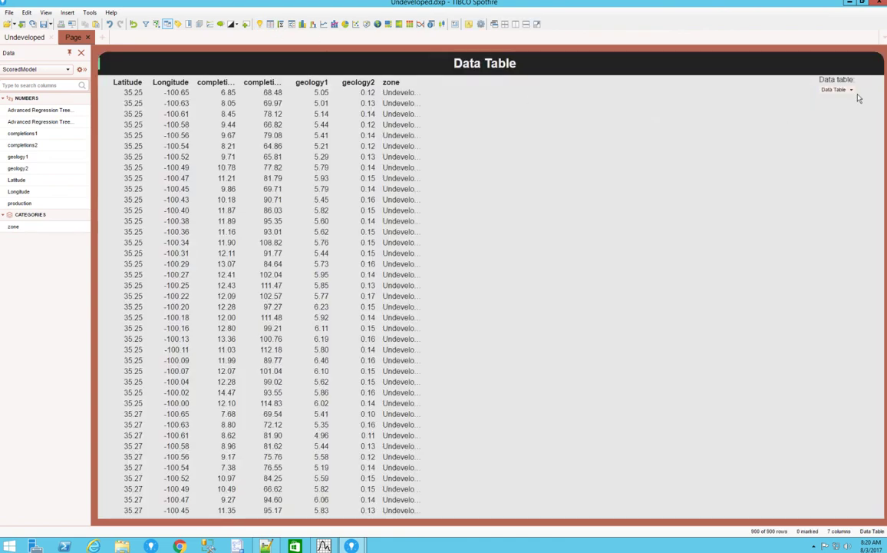
click(850, 90)
click(849, 110)
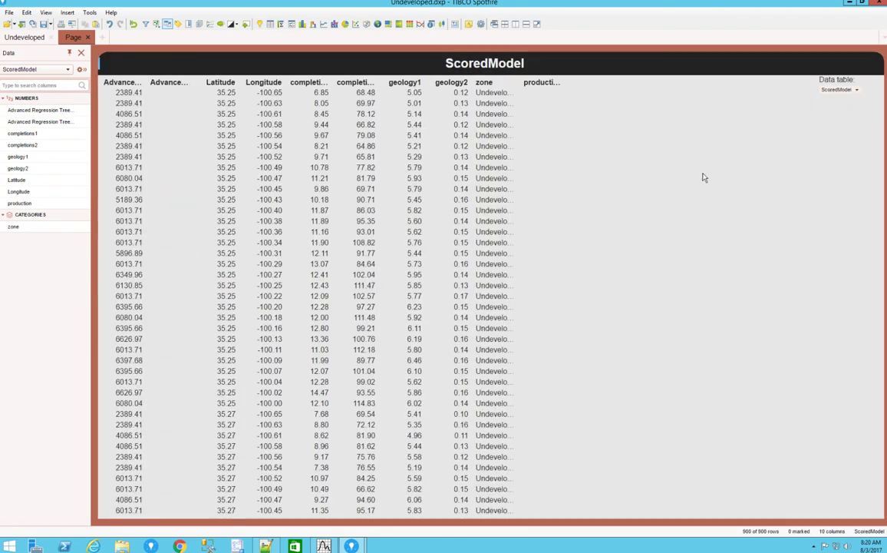
drag(145, 83, 357, 86)
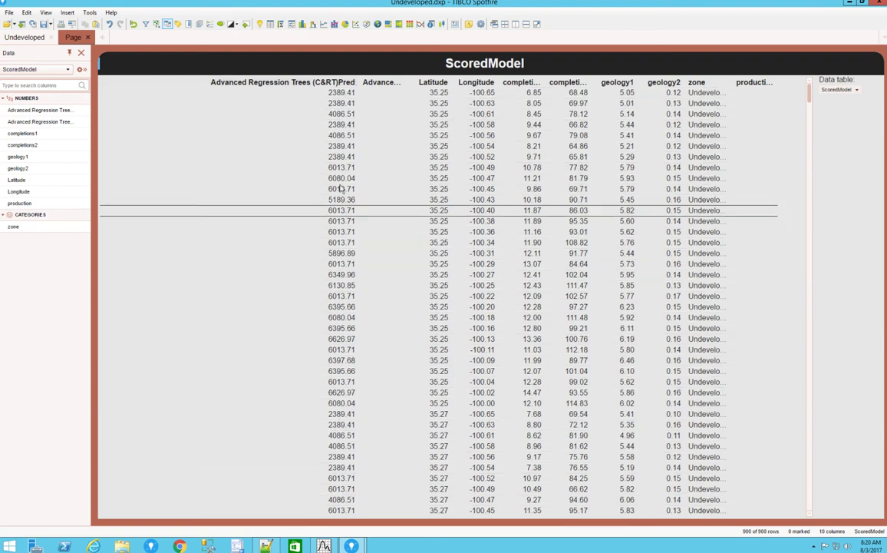
click(343, 93)
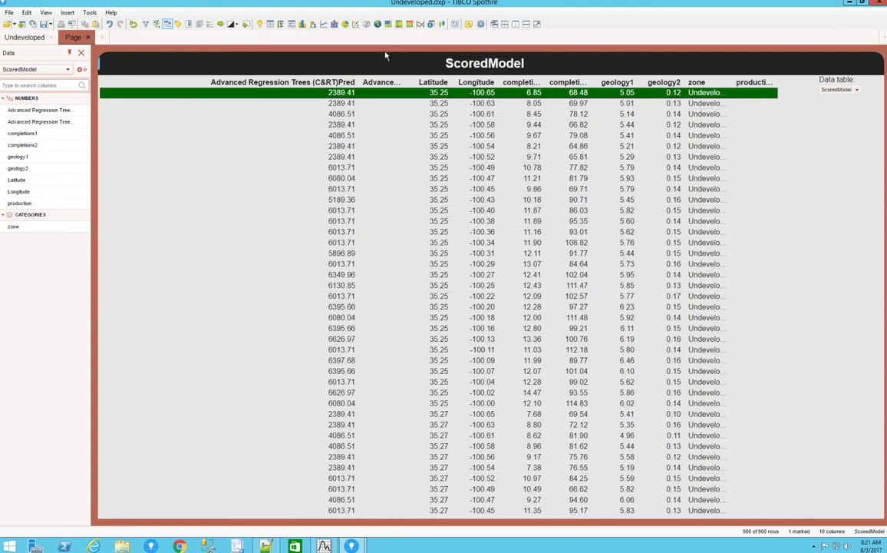
- Add a map chart based on the ScoredModel data table and mark sample locations on it
click(378, 25)
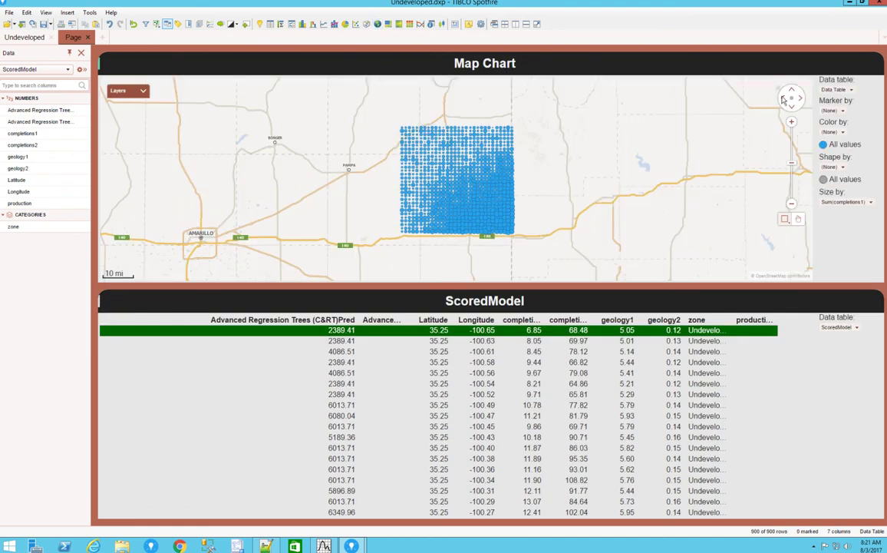
click(844, 90)
click(845, 103)
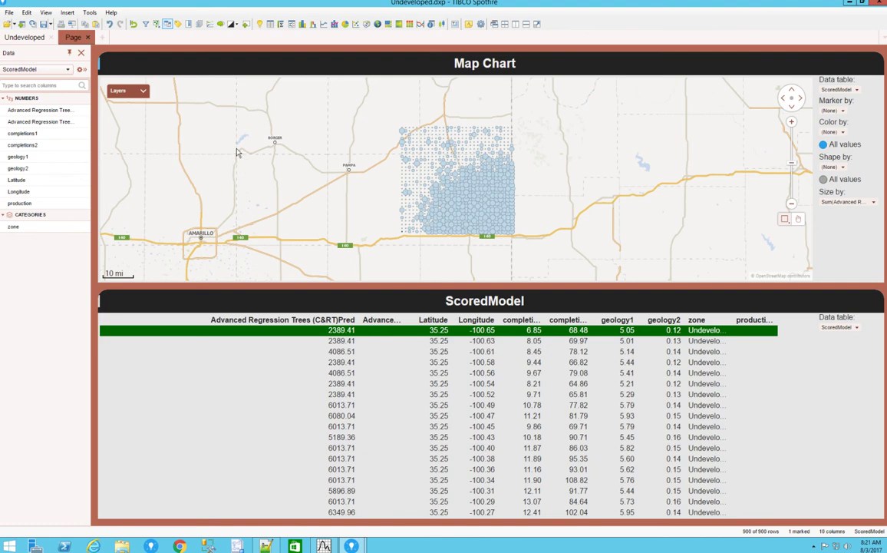
click(443, 211)
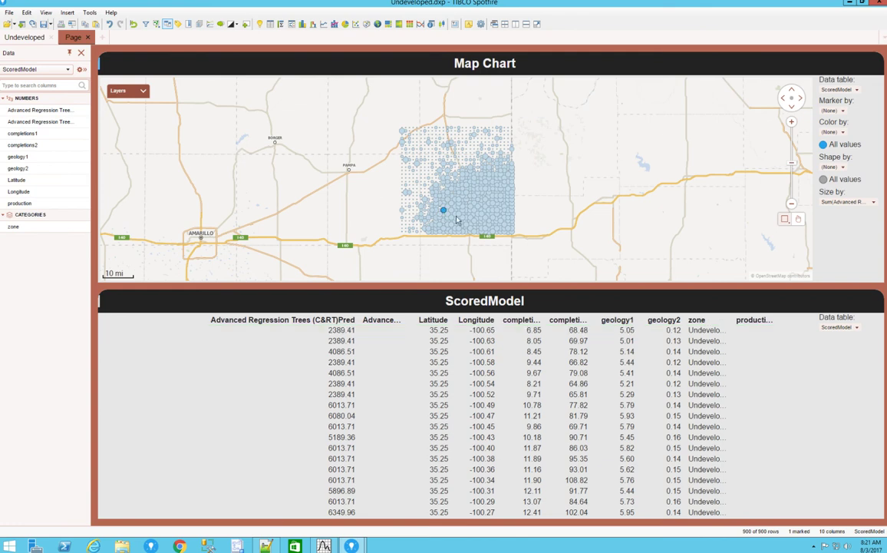
click(486, 161)
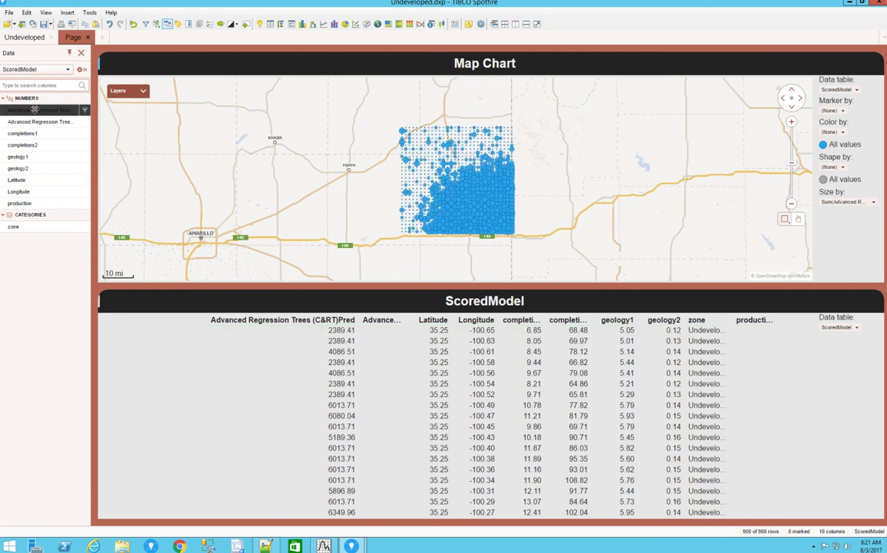
- Color the map markers by the Advanced Regression Trees (C&RT)Pred column, with dark green for the maximum and red for the minimum
drag(39, 110, 397, 179)
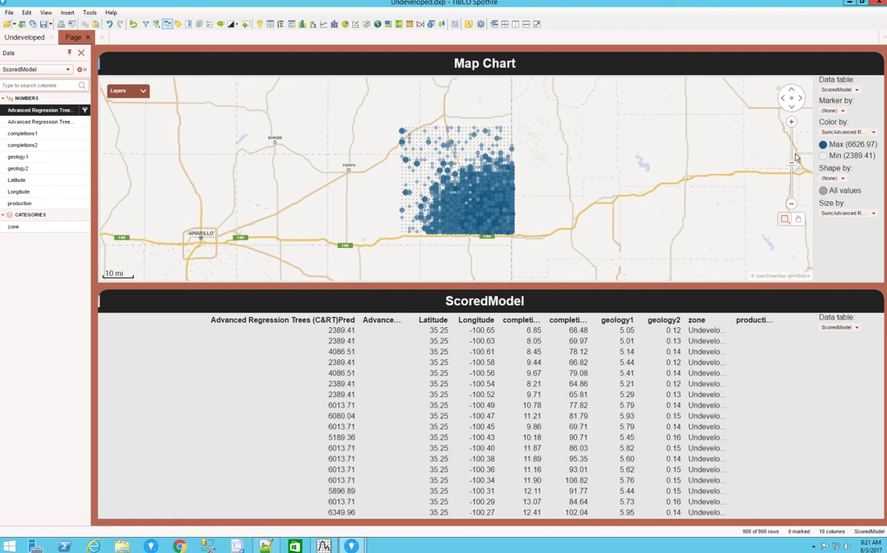
click(823, 145)
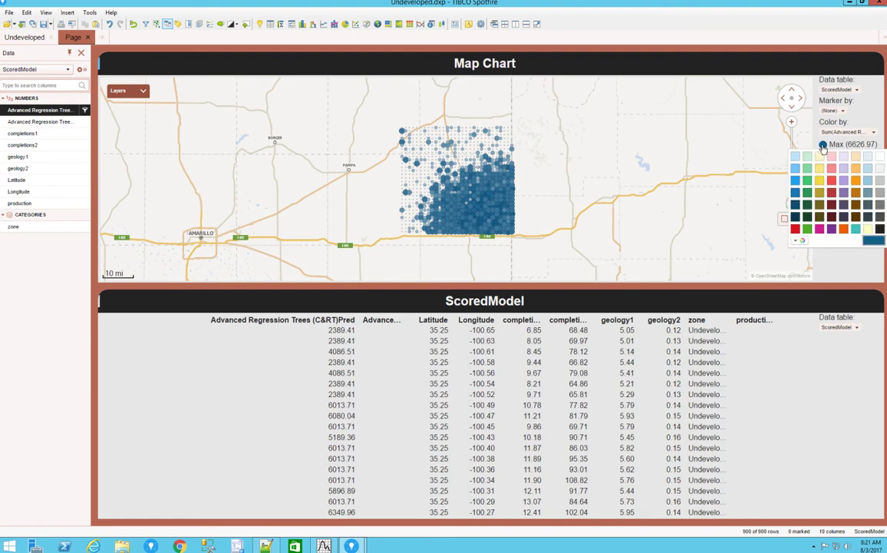
click(808, 205)
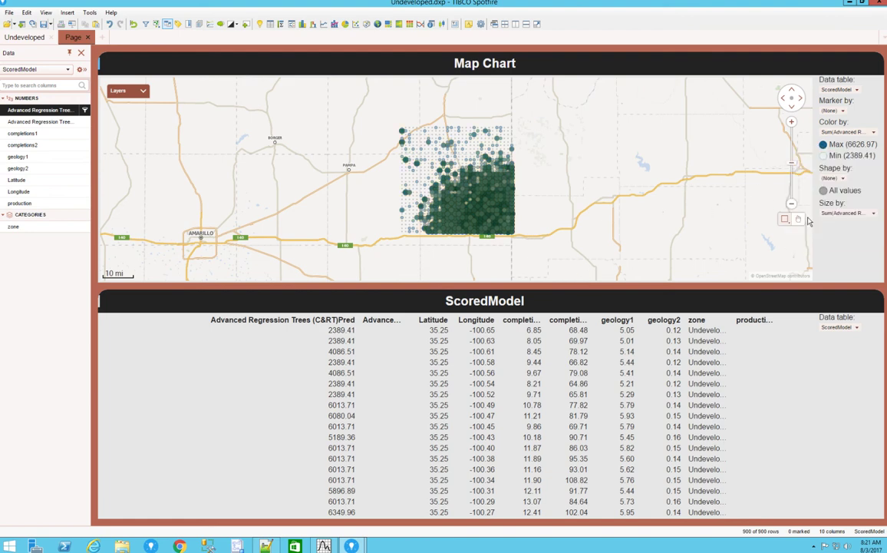
click(823, 156)
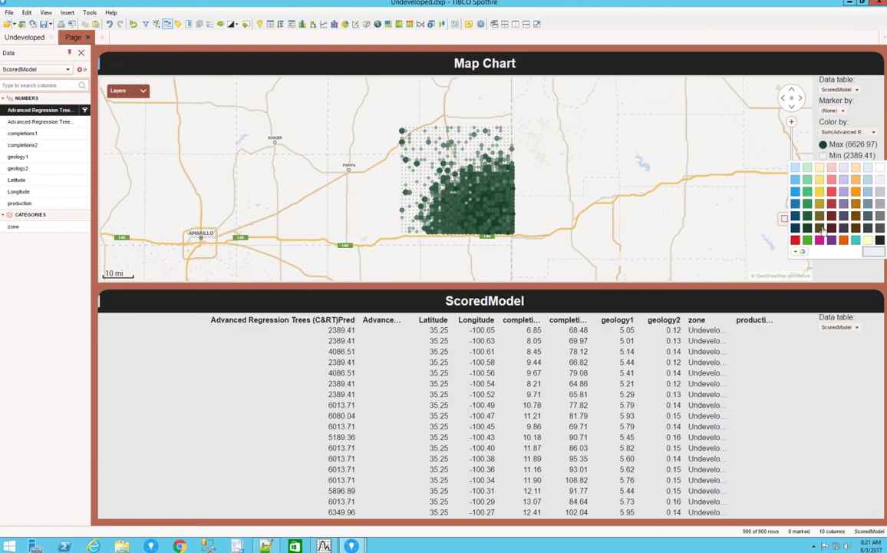
click(796, 240)
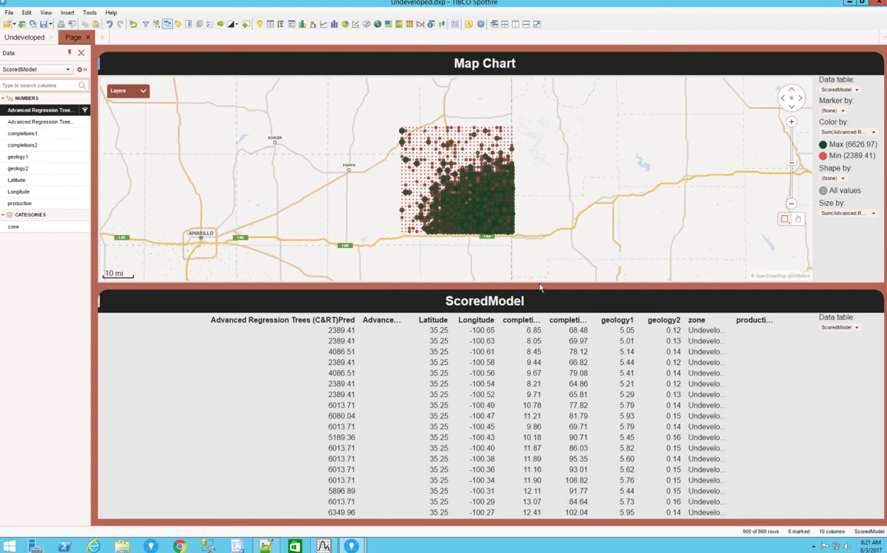
- Close the ScoredModel table and lasso-mark the dense high-prediction locations in the southeast corner of the map grid
right_click(581, 363)
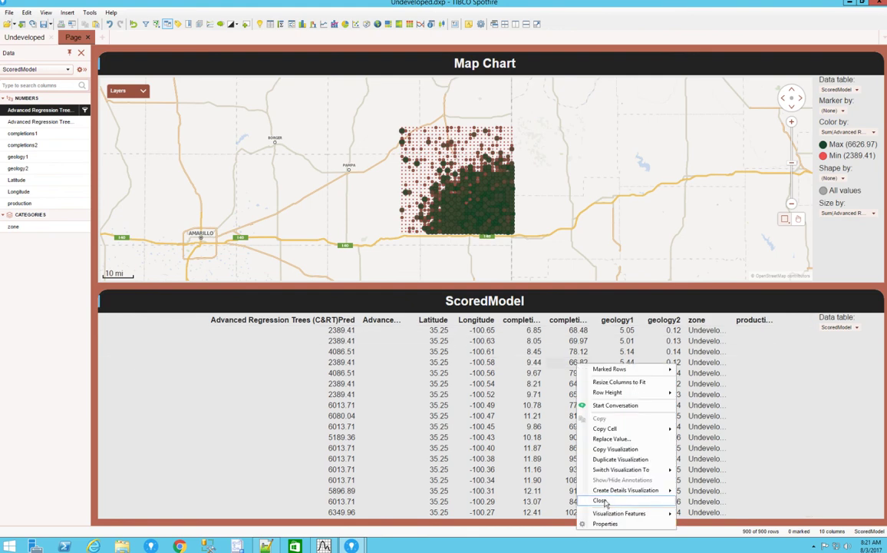
click(601, 501)
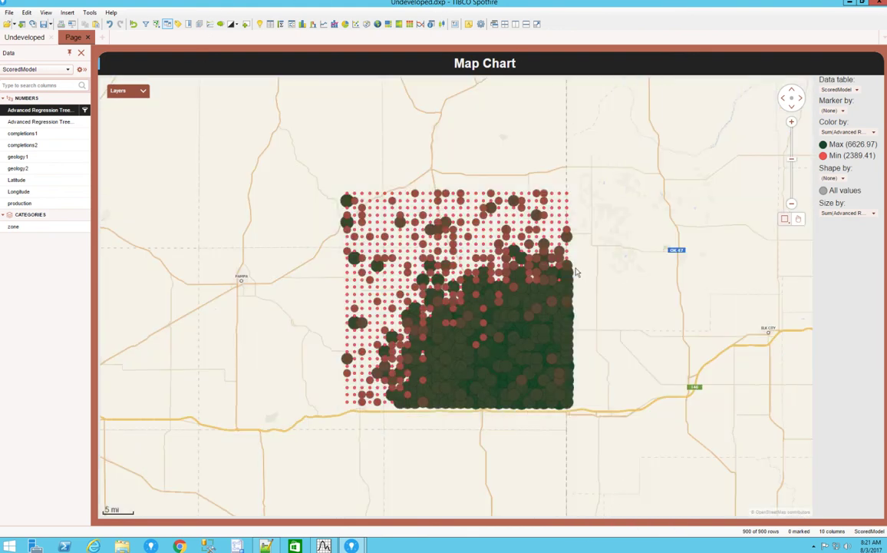
click(785, 220)
click(772, 249)
mouse_move(574, 299)
mouse_down()
mouse_move(460, 371)
mouse_move(547, 456)
mouse_move(601, 346)
mouse_move(525, 271)
mouse_up()
- Create a details scatter plot for the marked map locations, with completions1 on the X-axis and geology1 on the Y-axis
right_click(528, 347)
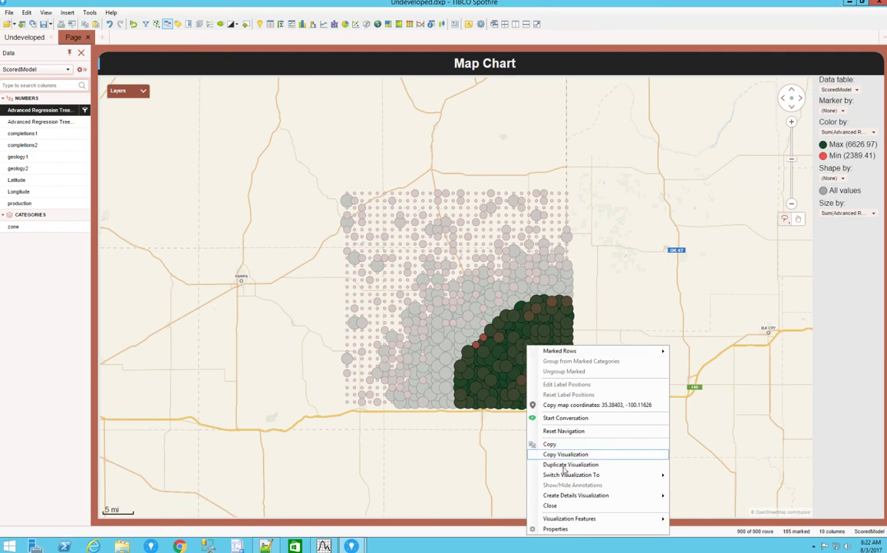
mouse_move(570, 497)
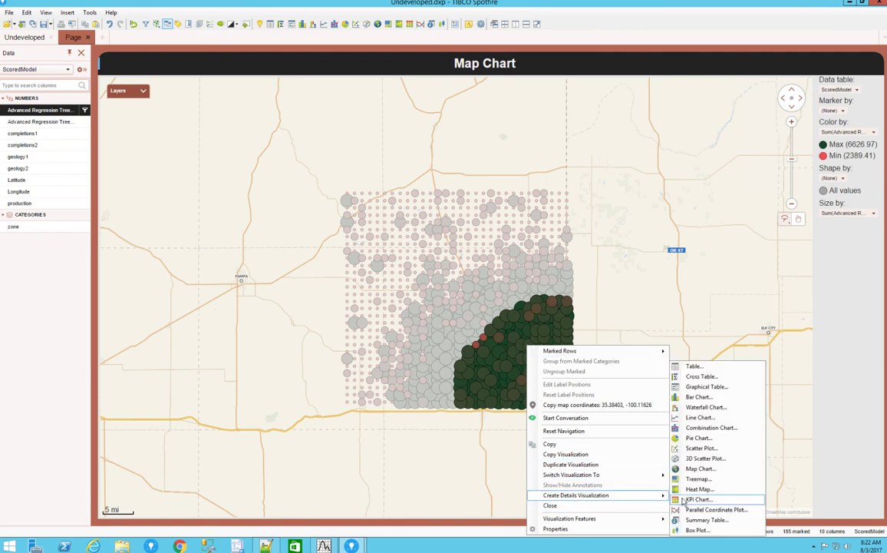
click(695, 452)
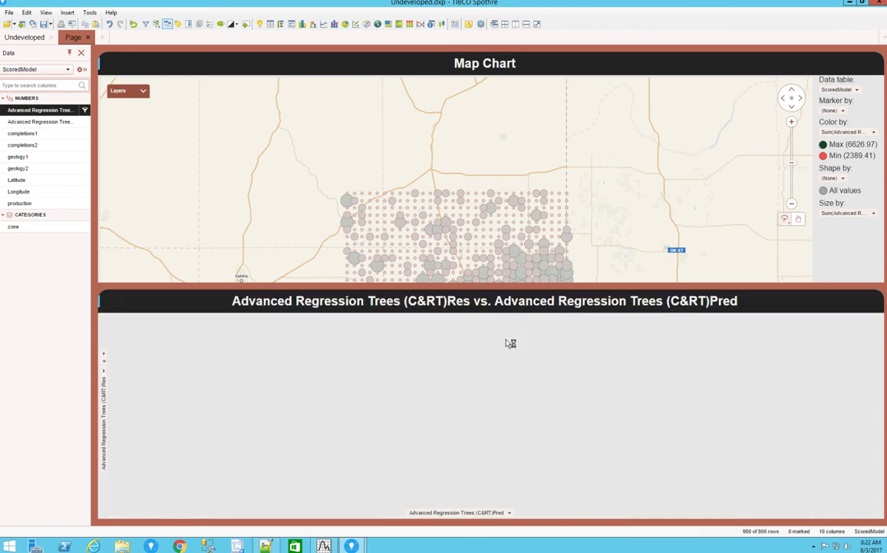
click(511, 514)
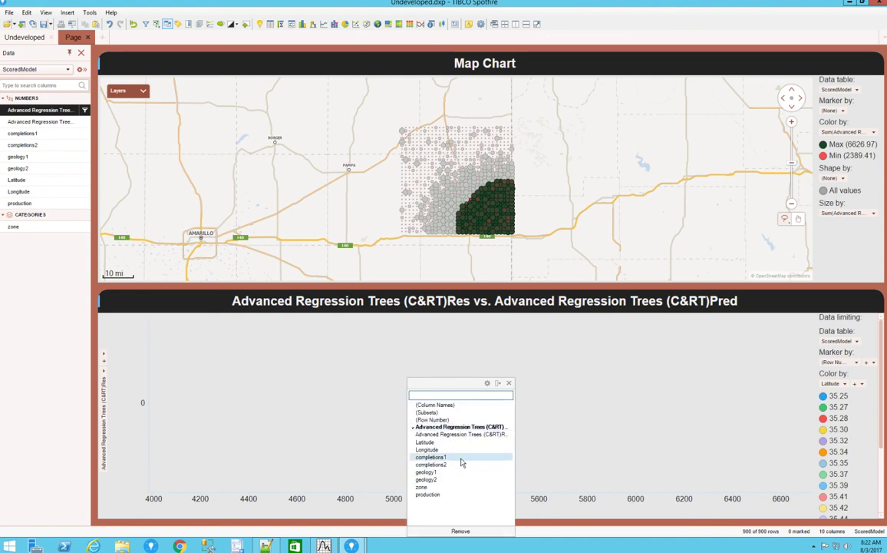
click(431, 457)
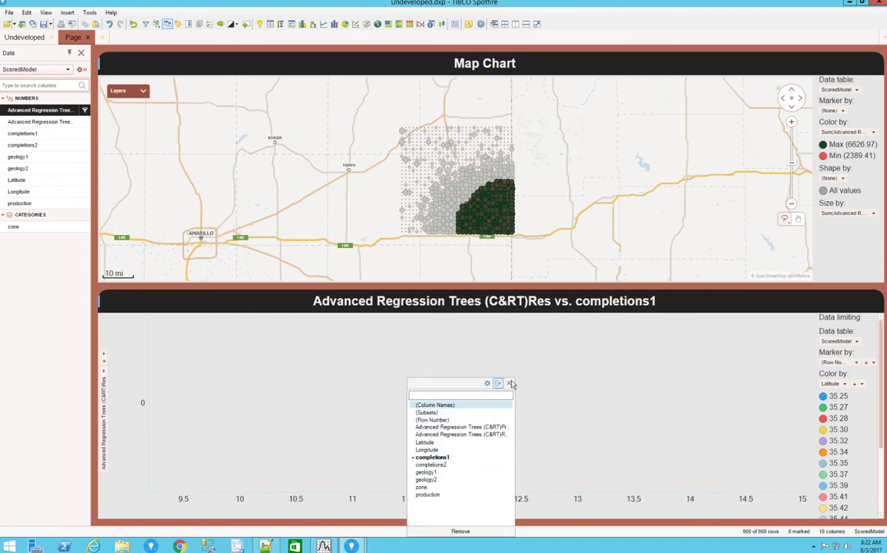
click(103, 371)
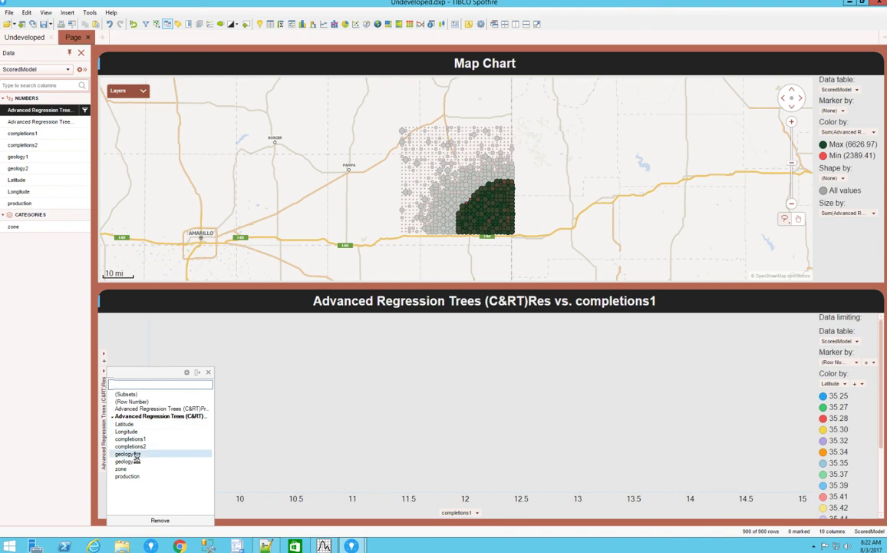
click(129, 453)
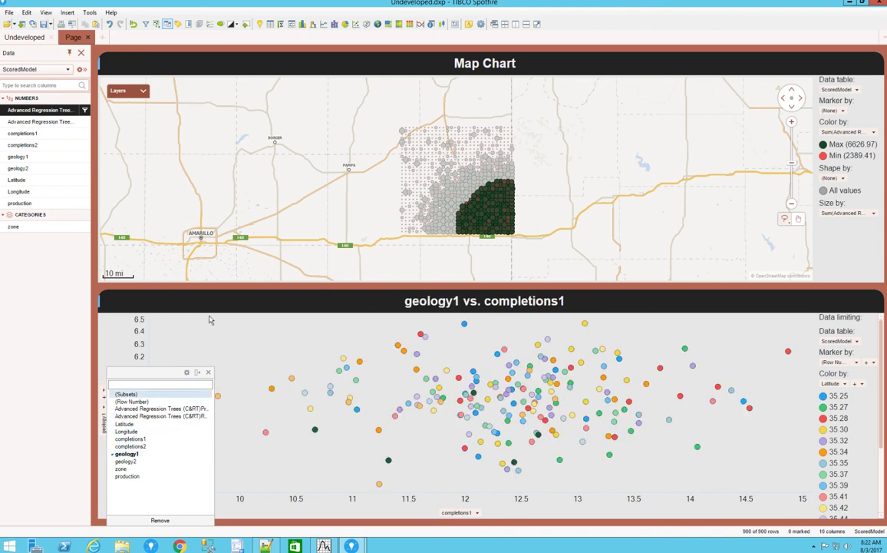
click(223, 339)
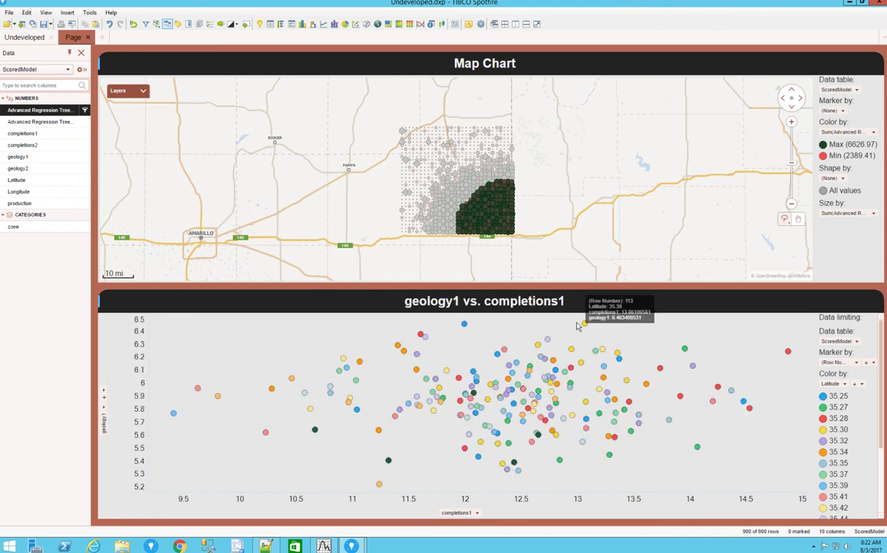
- Mark a single location near the grid's southeast corner, close the details scatter plot, and clear the map marking
click(507, 229)
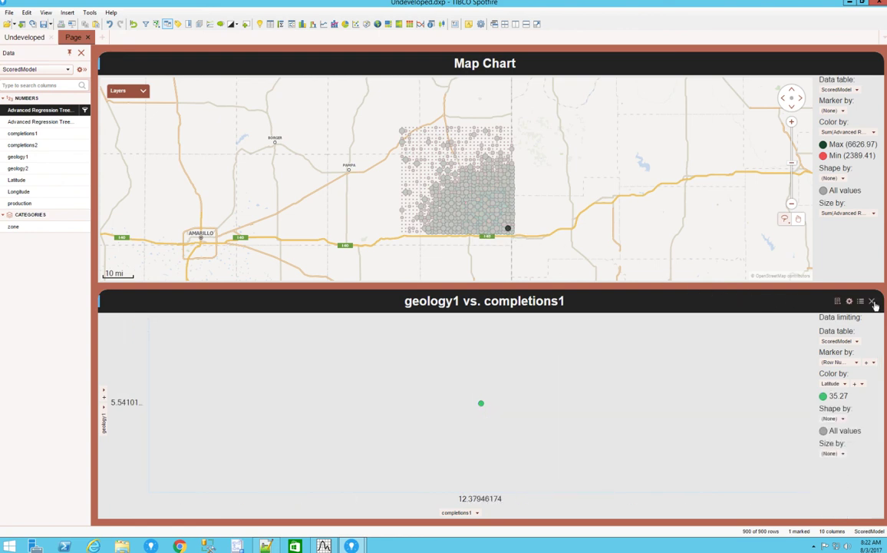
click(874, 302)
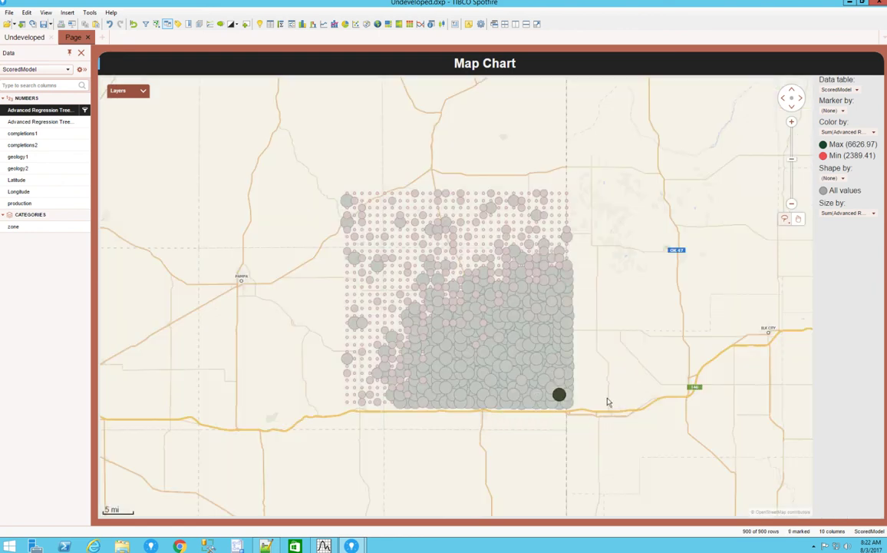
click(608, 401)
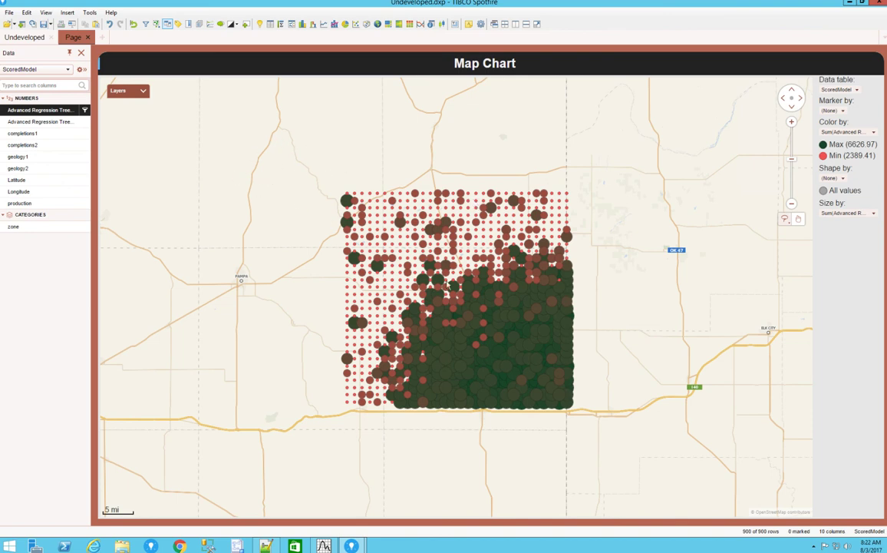
- Switch to Statistica and review the first Advanced Regression Trees (C&RT) node's variables, results, prediction, code generator and stopping settings
click(324, 545)
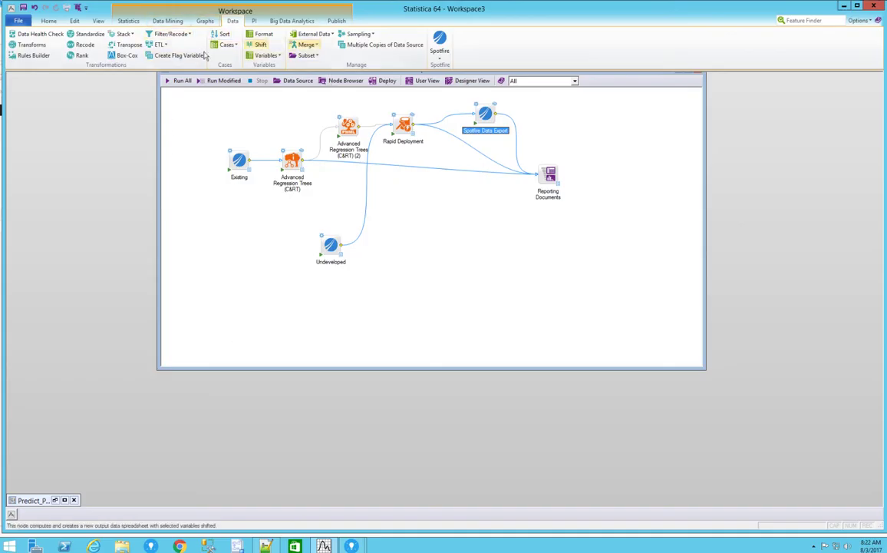
click(168, 22)
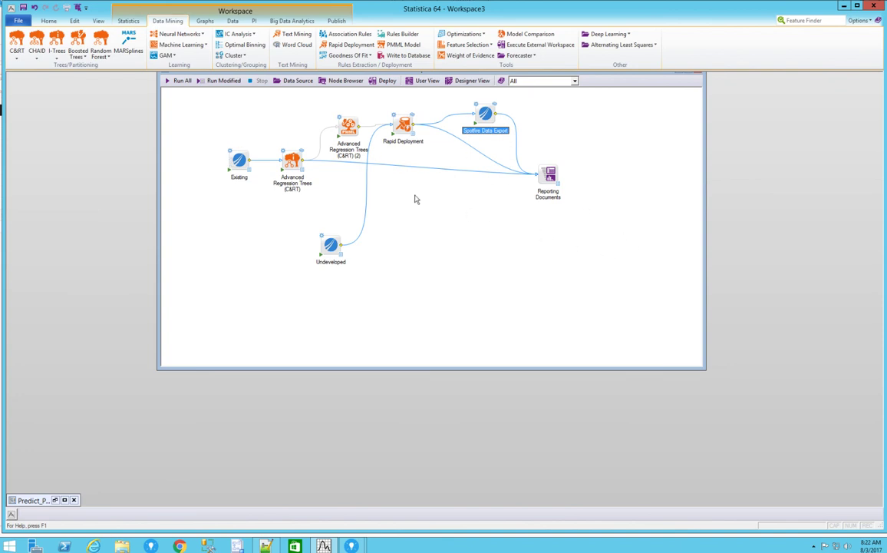
double_click(284, 157)
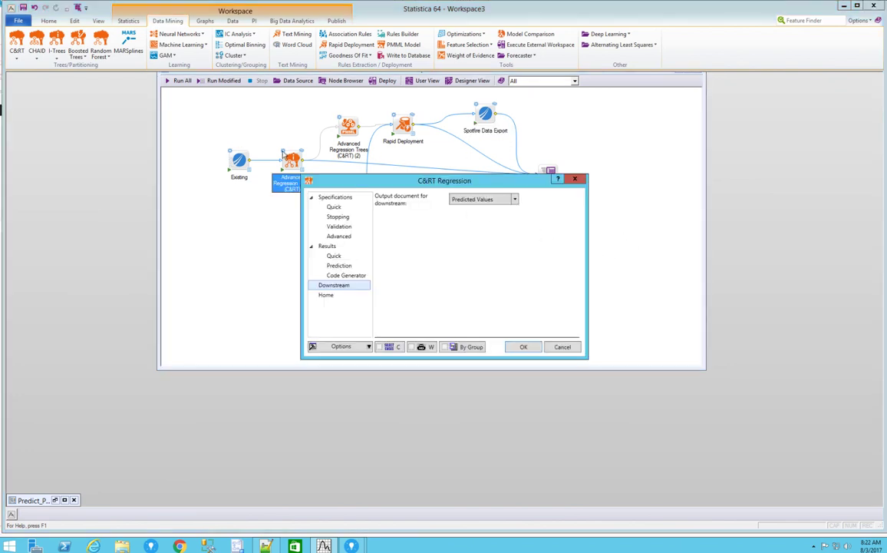
click(334, 208)
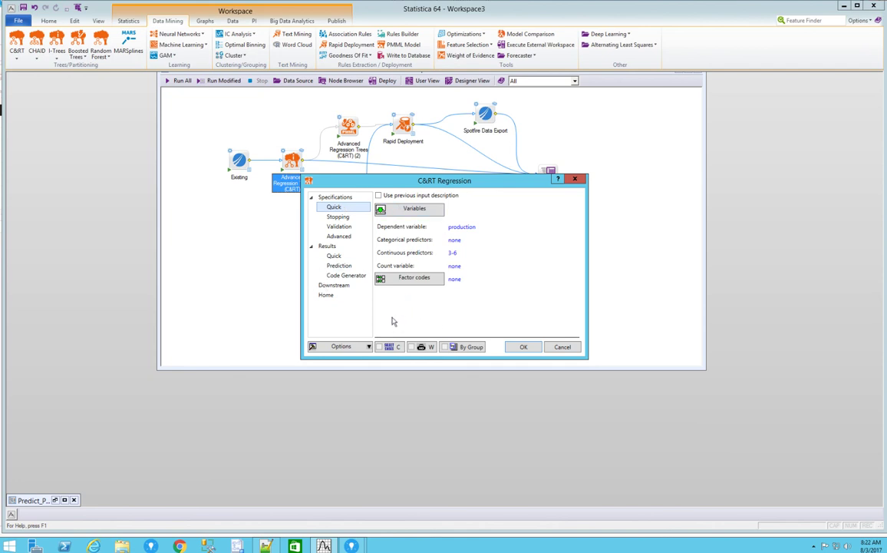
click(334, 255)
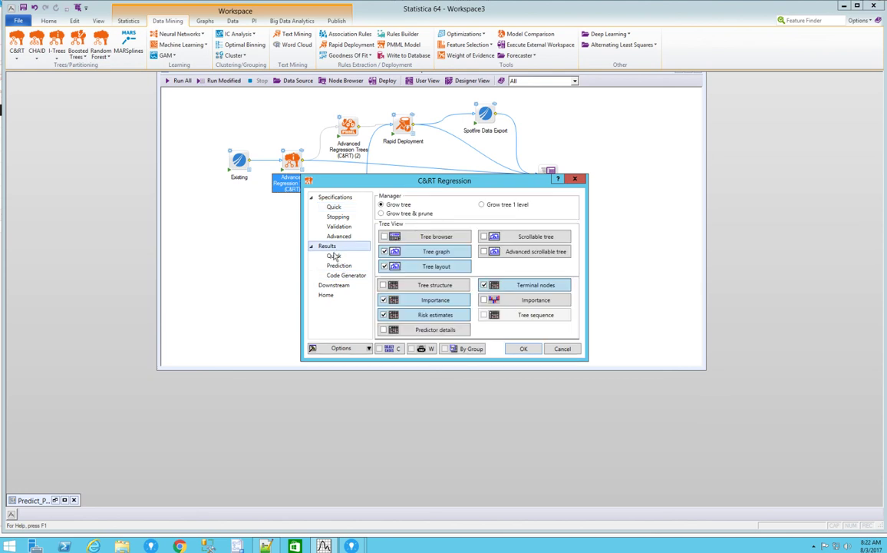
click(334, 257)
click(338, 265)
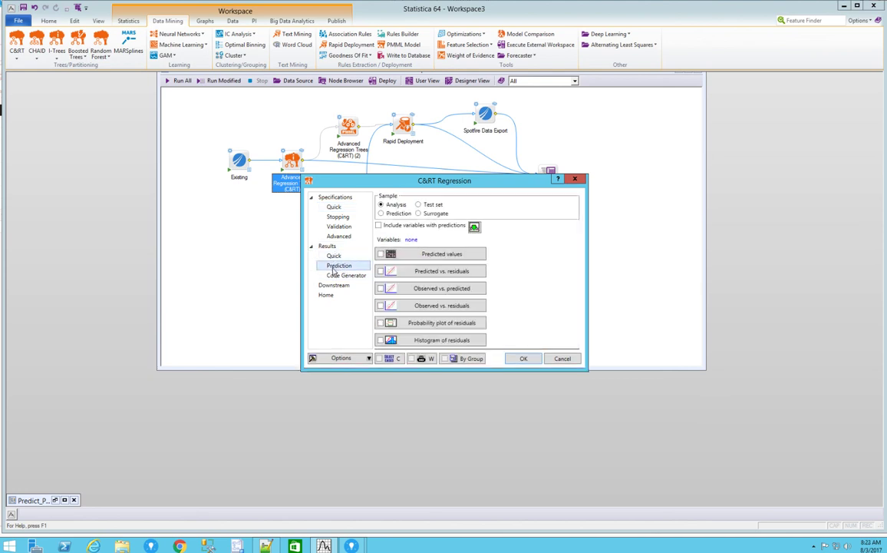
click(335, 276)
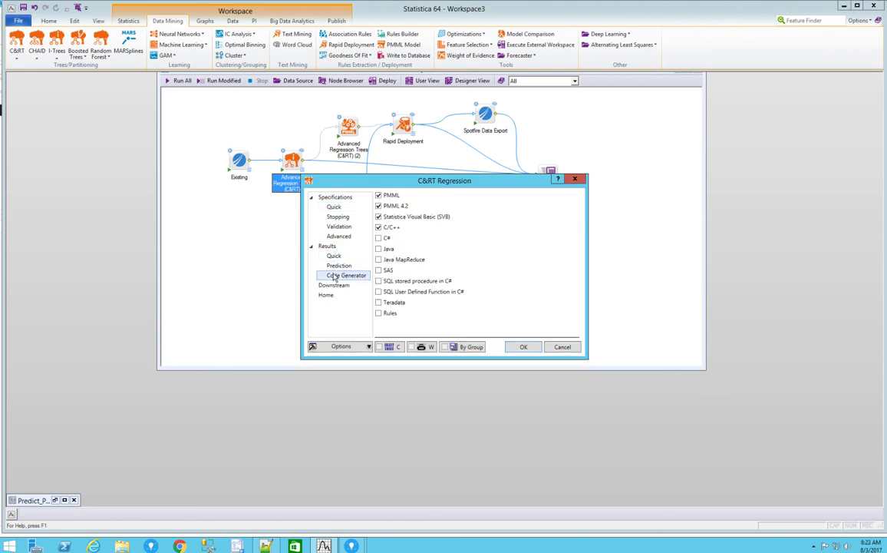
click(346, 226)
click(345, 219)
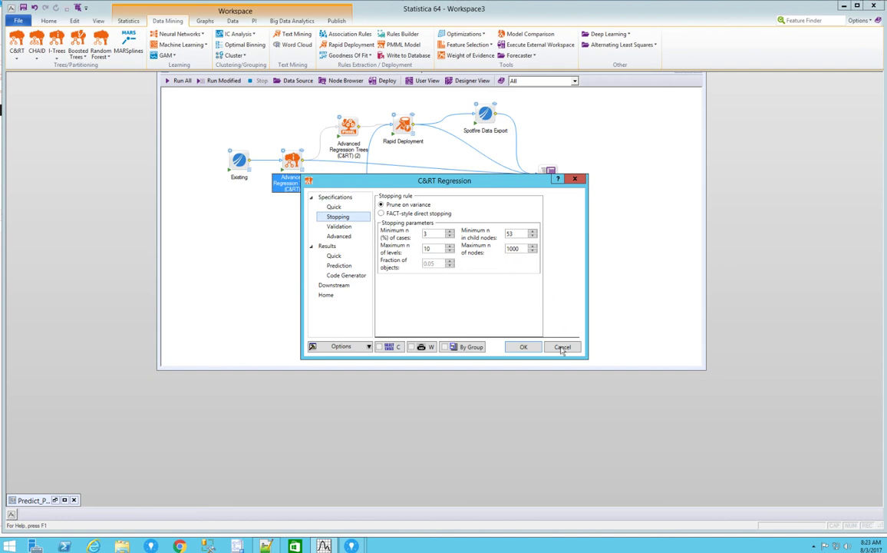
click(522, 347)
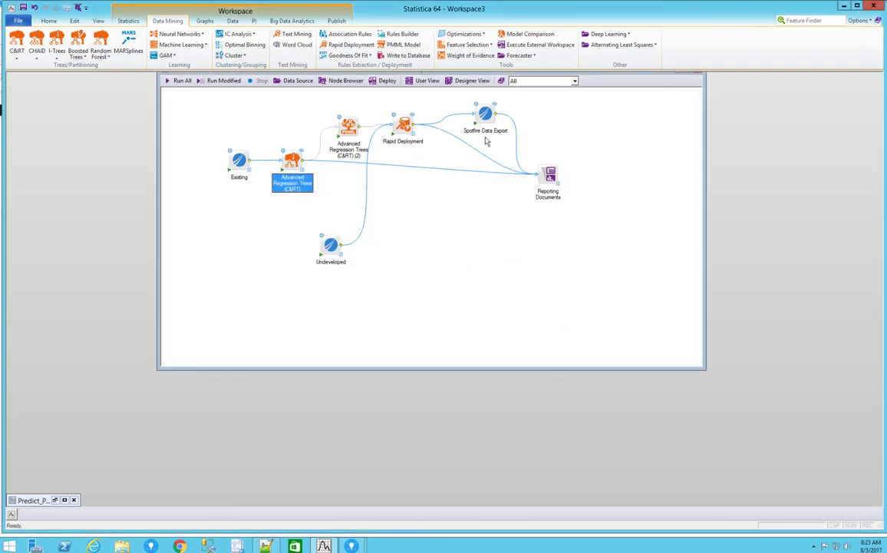
- Switch to the Undeveloped.dxp map in Spotfire and look over the available file commands
mouse_move(351, 546)
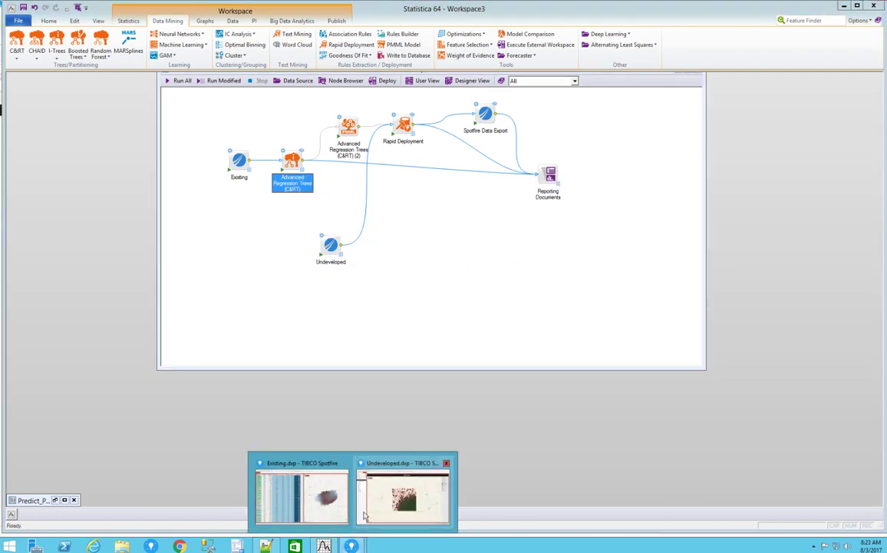
click(409, 504)
click(9, 12)
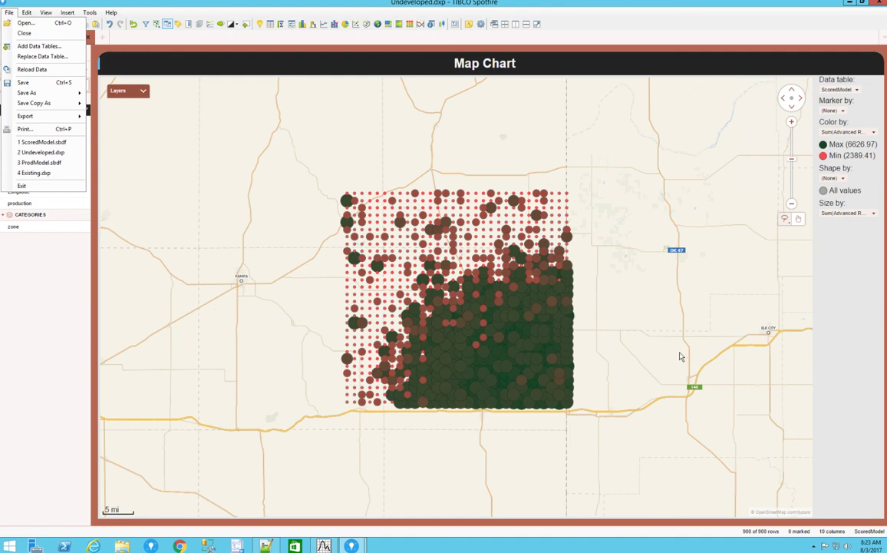
click(604, 298)
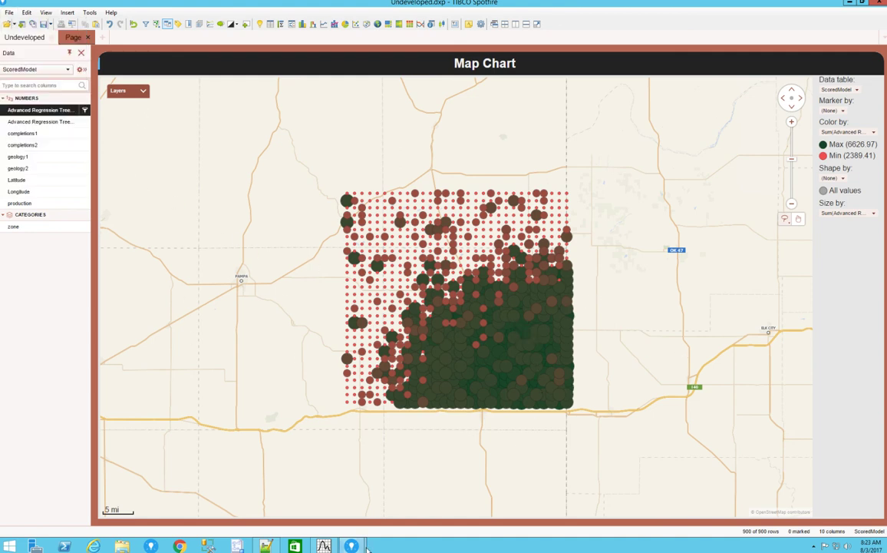
- Look at the Statistica workspace flow once more and return to the Undeveloped.dxp map in Spotfire
click(325, 545)
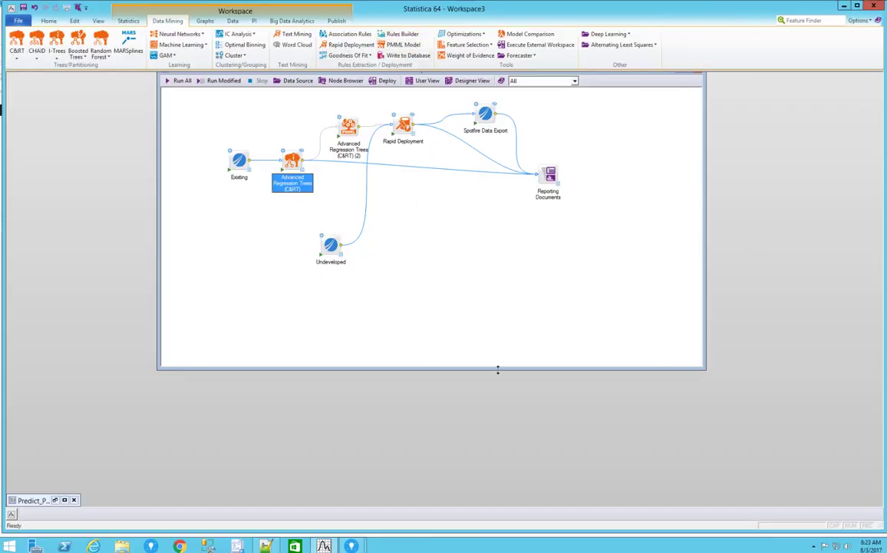
mouse_move(351, 544)
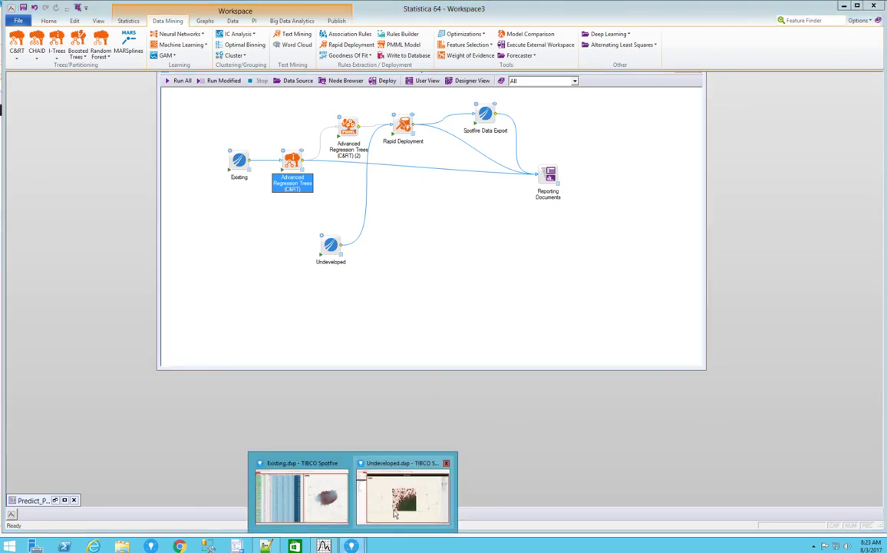
click(400, 506)
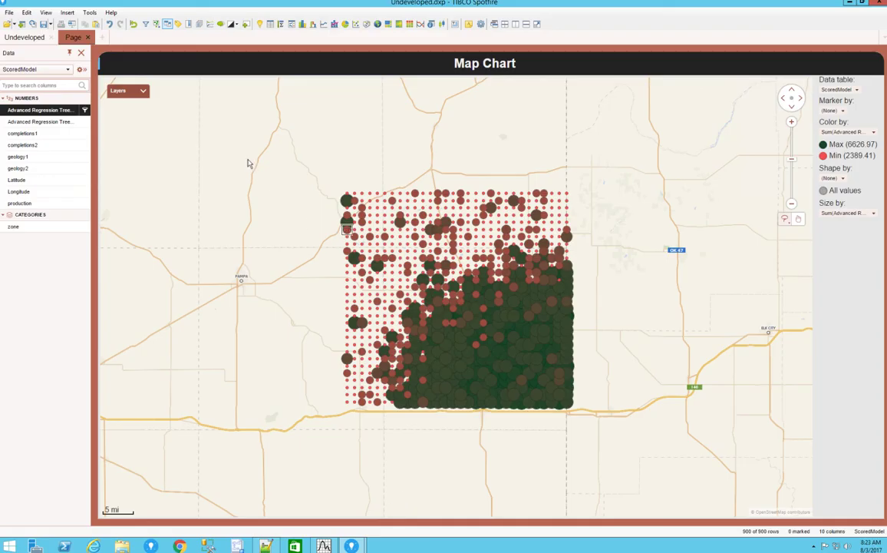